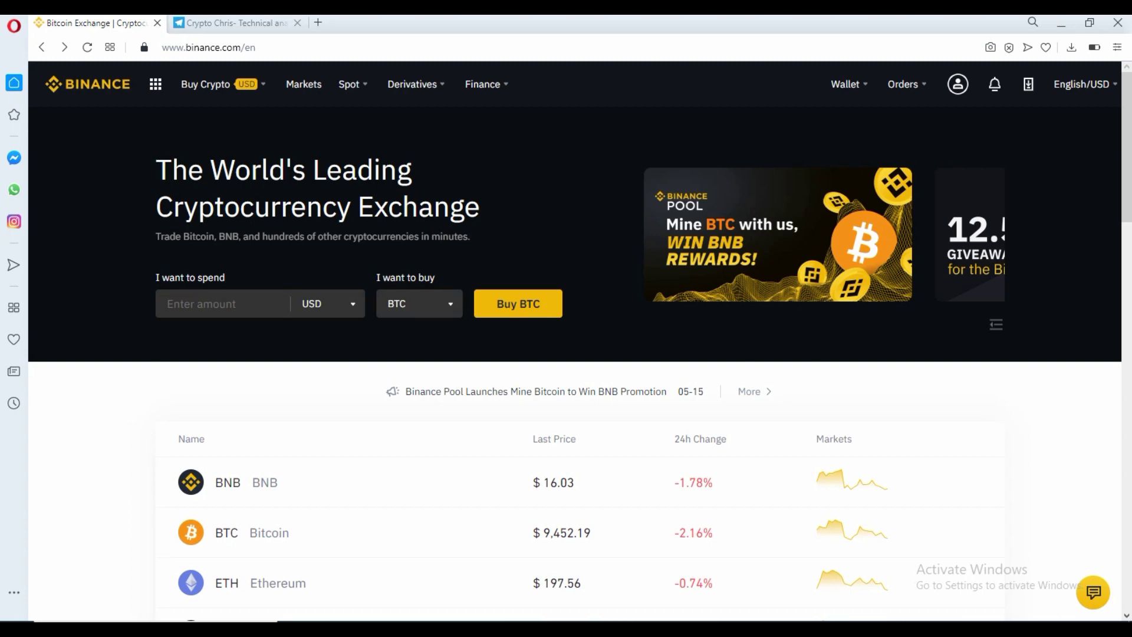
- Switch to the technical analysis Telegram channel and review its May market posts and posted trade results
mouse_move(413, 84)
left_click(236, 23)
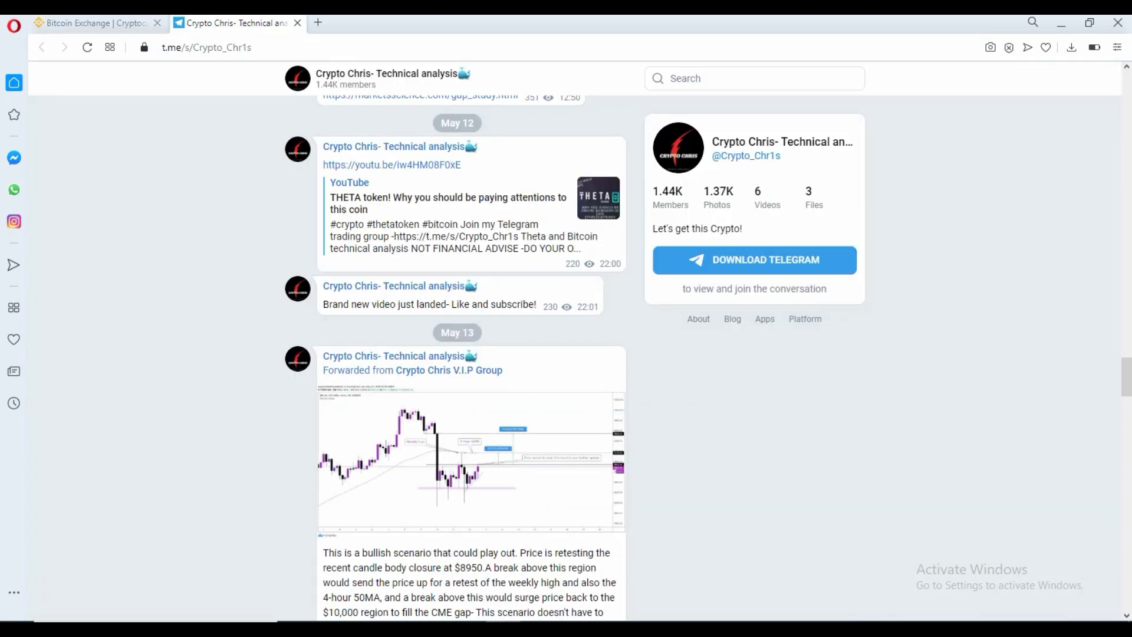
scroll(471, 354, "up", 10)
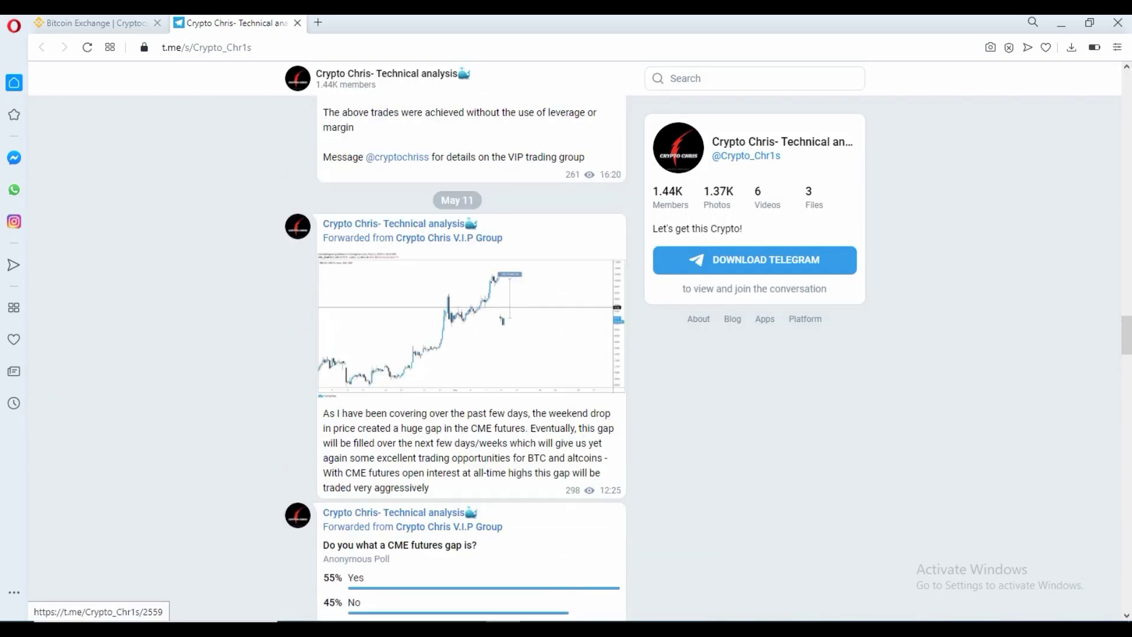
scroll(471, 354, "up", 15)
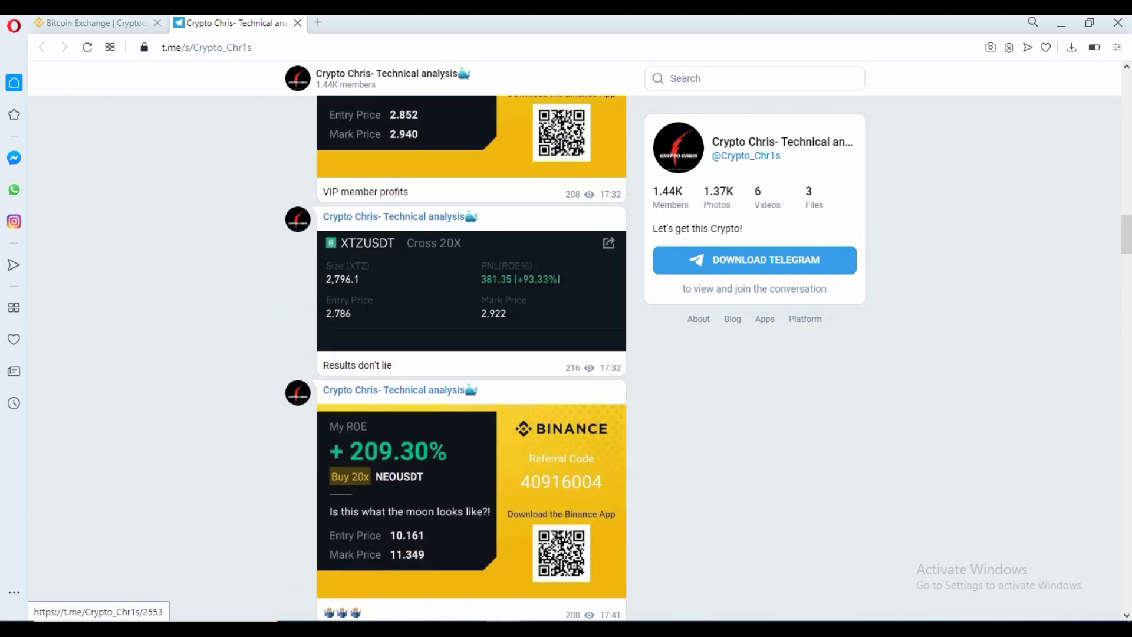
scroll(472, 354, "down", 15)
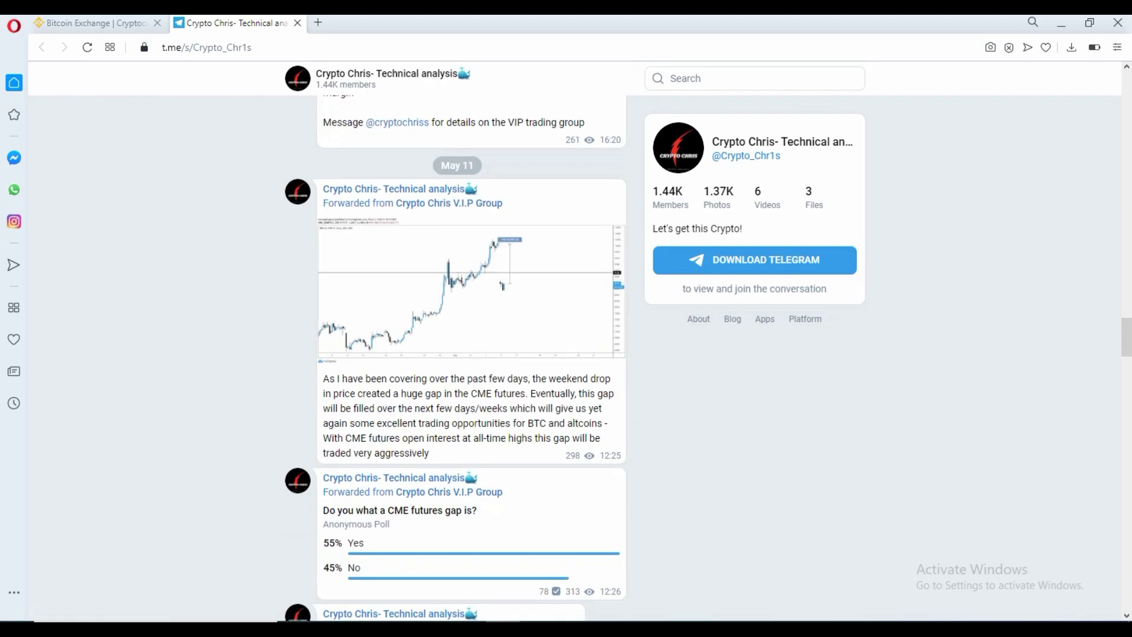
- Return to the Binance home page and review the spending currencies, the coins offered for purchase and the market price list
left_click(95, 23)
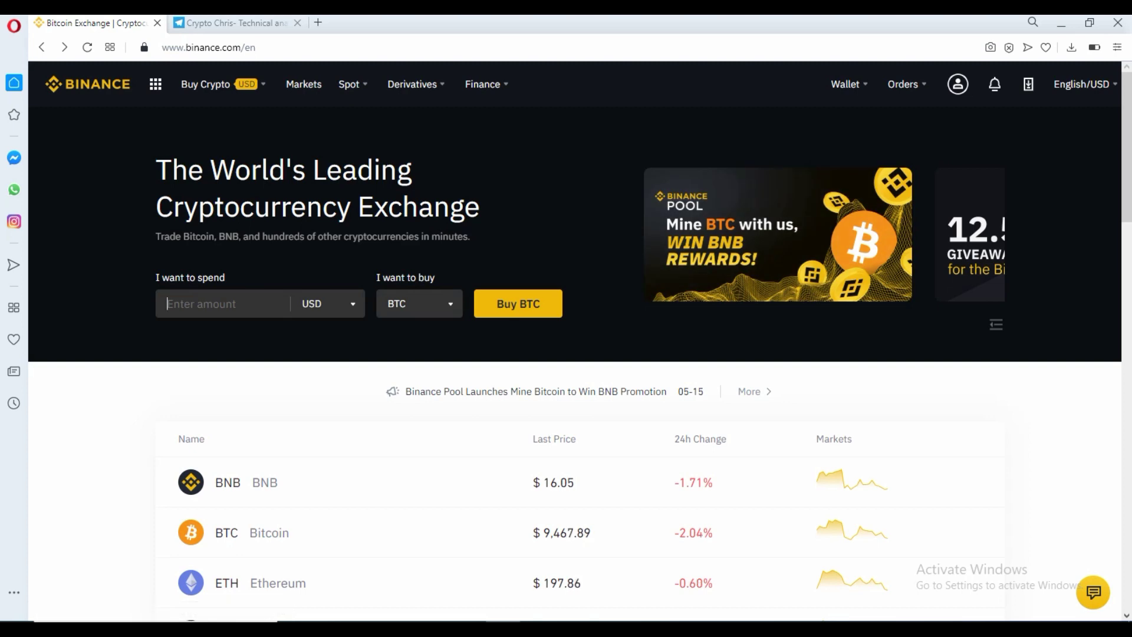
left_click(328, 304)
scroll(323, 416, "down", 18)
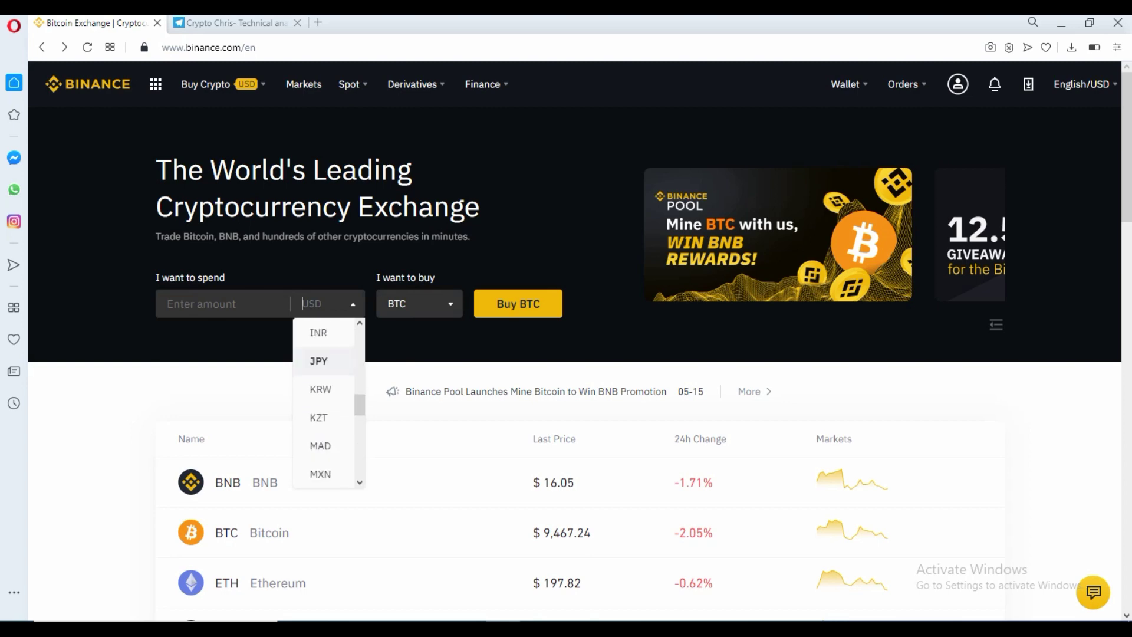
left_click(419, 303)
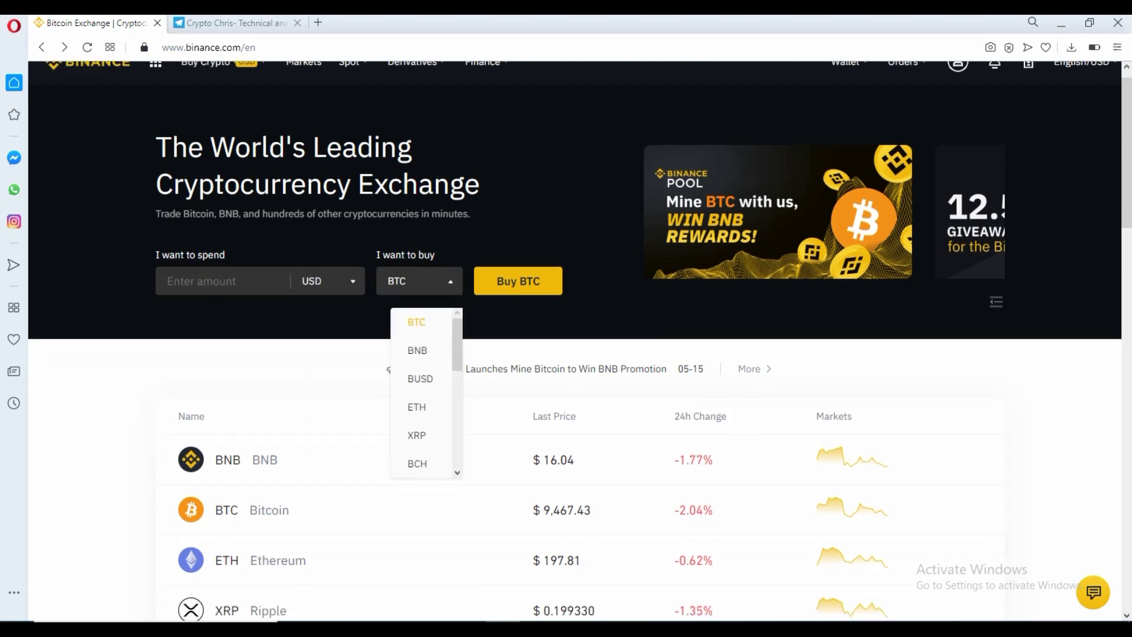
scroll(420, 303, "down", 5)
scroll(419, 250, "up", 5)
scroll(420, 350, "down", 9)
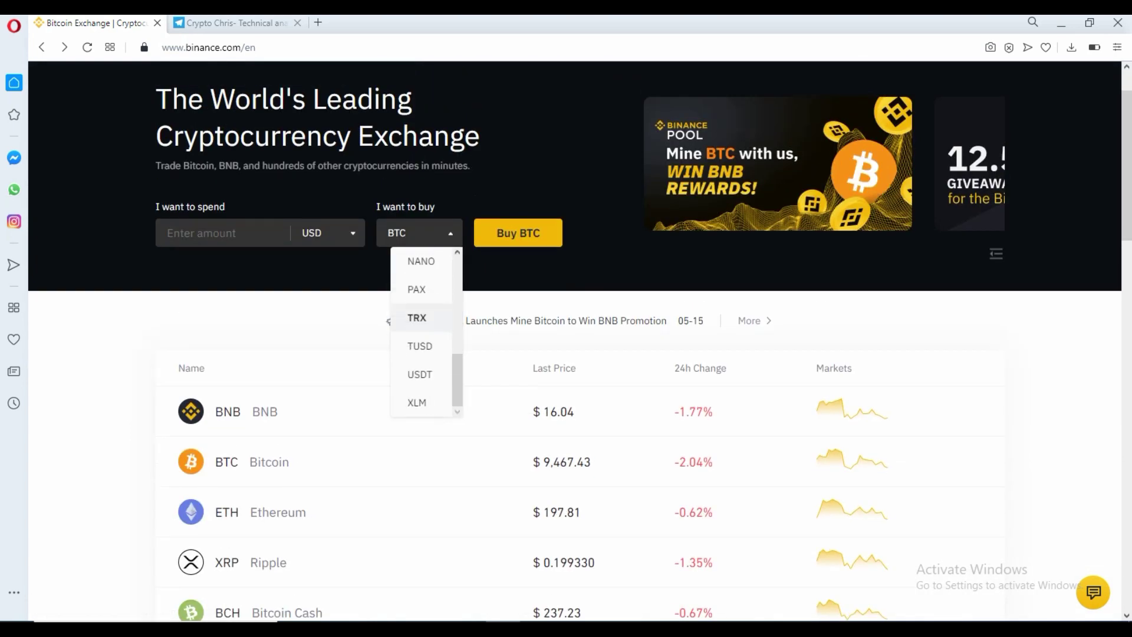
scroll(420, 188, "up", 5)
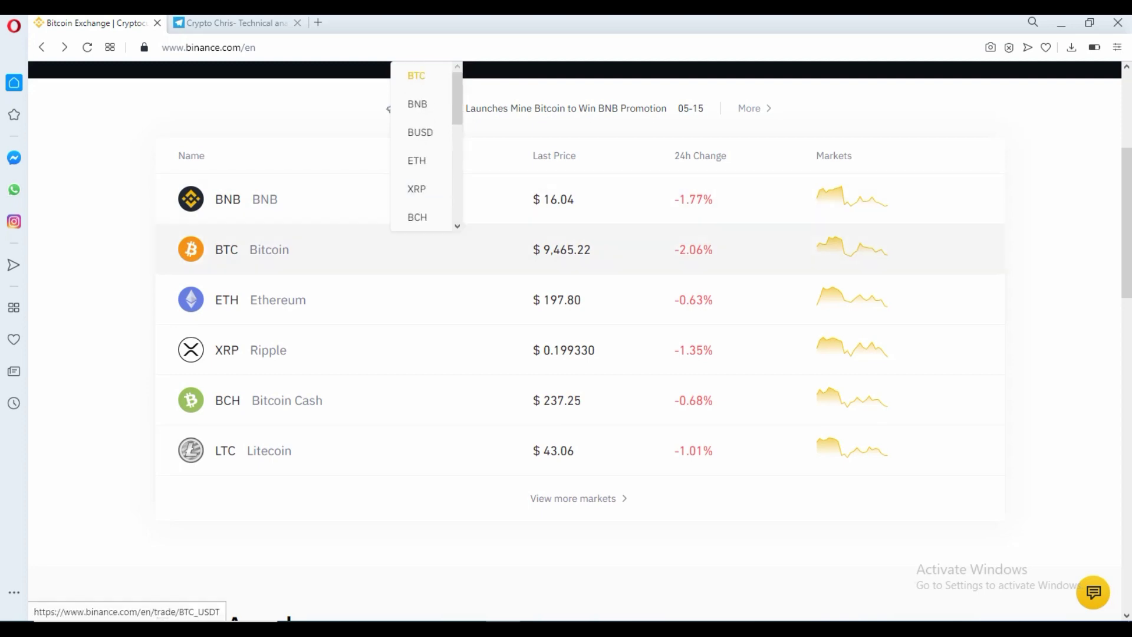
scroll(420, 189, "up", 5)
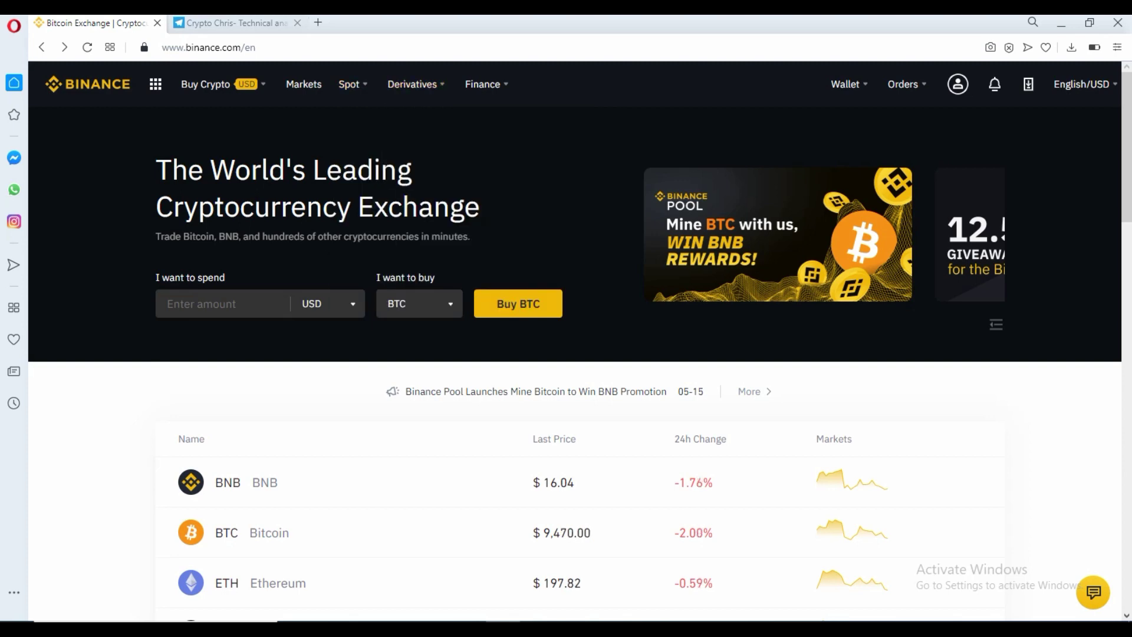
- Open the Futures trading page from the Derivatives products
mouse_move(413, 84)
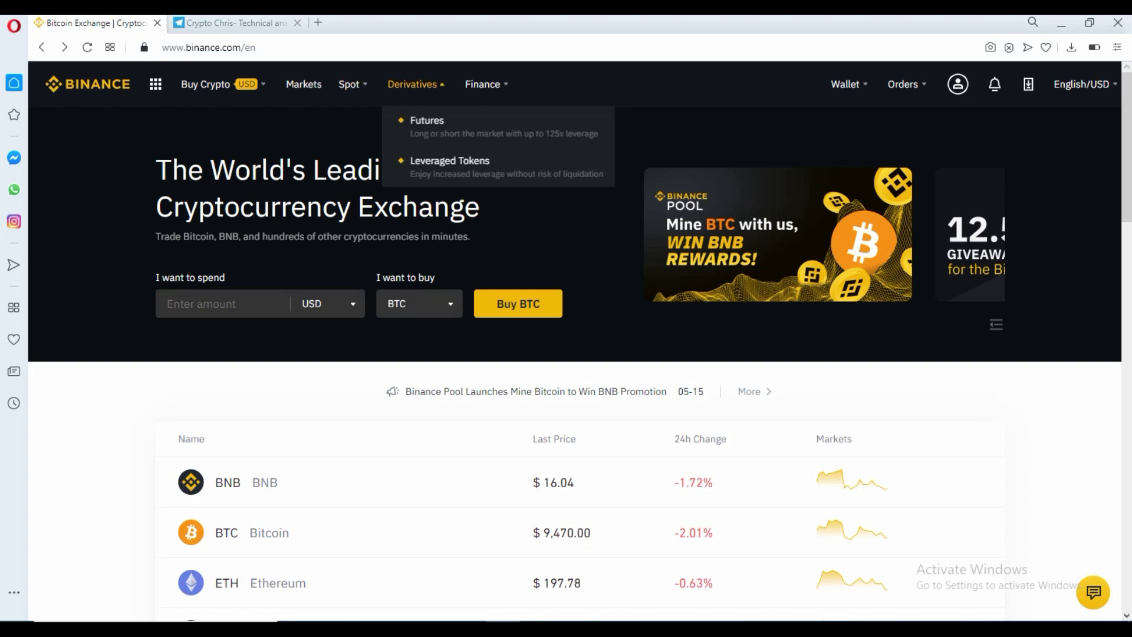
left_click(425, 125)
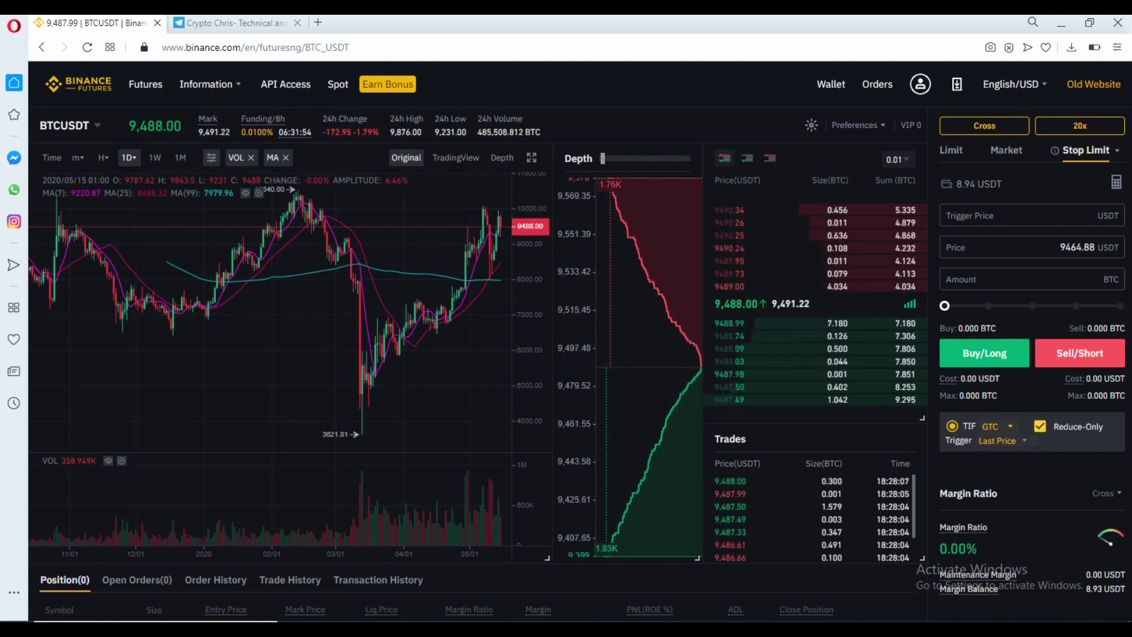
- Browse the list of available USDT futures pairs with their last prices and changes
mouse_move(70, 125)
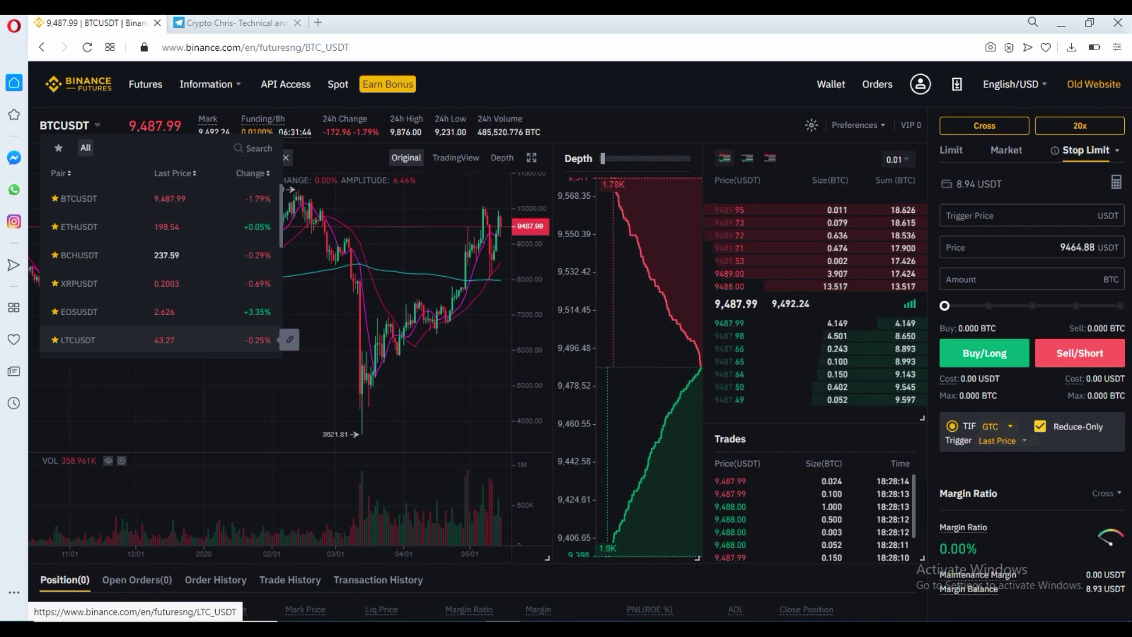
scroll(159, 248, "down", 8)
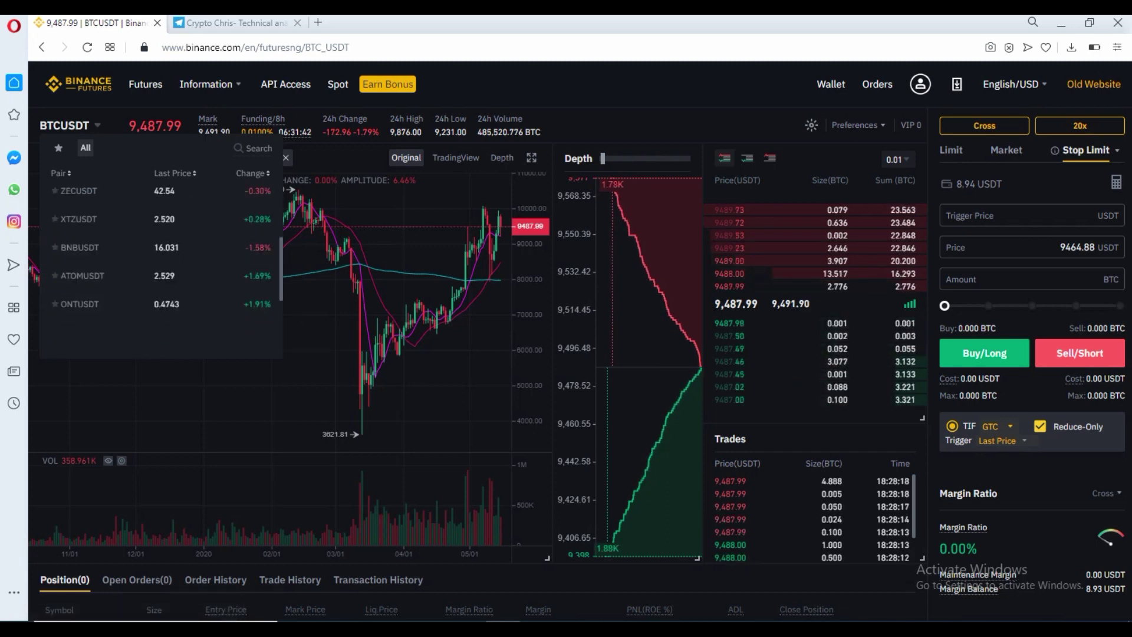
scroll(159, 247, "up", 8)
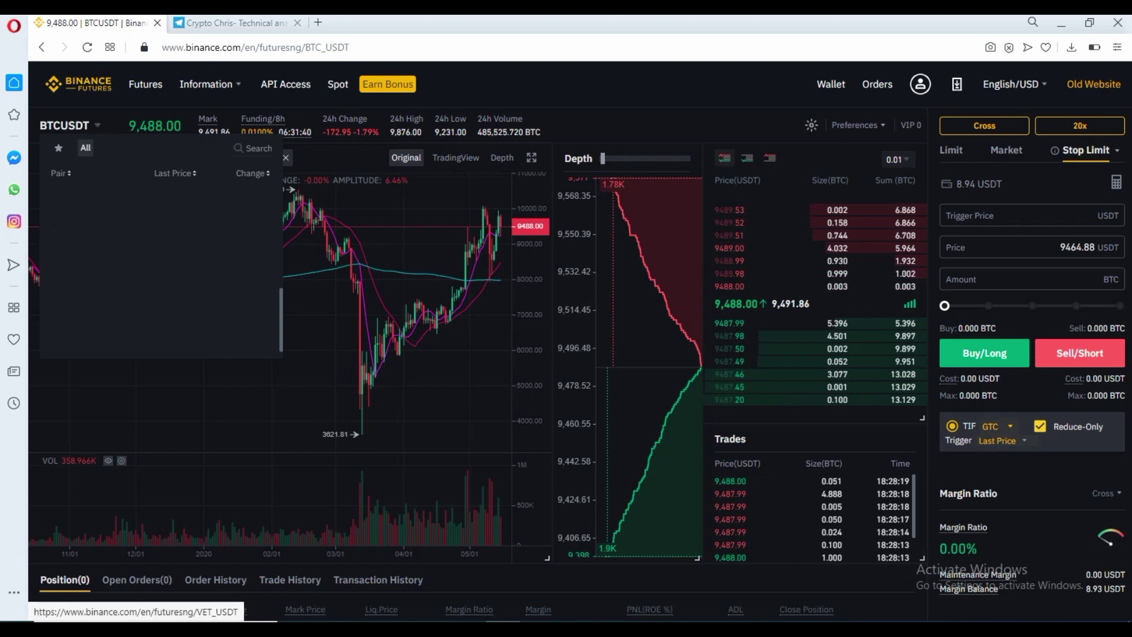
scroll(159, 255, "down", 12)
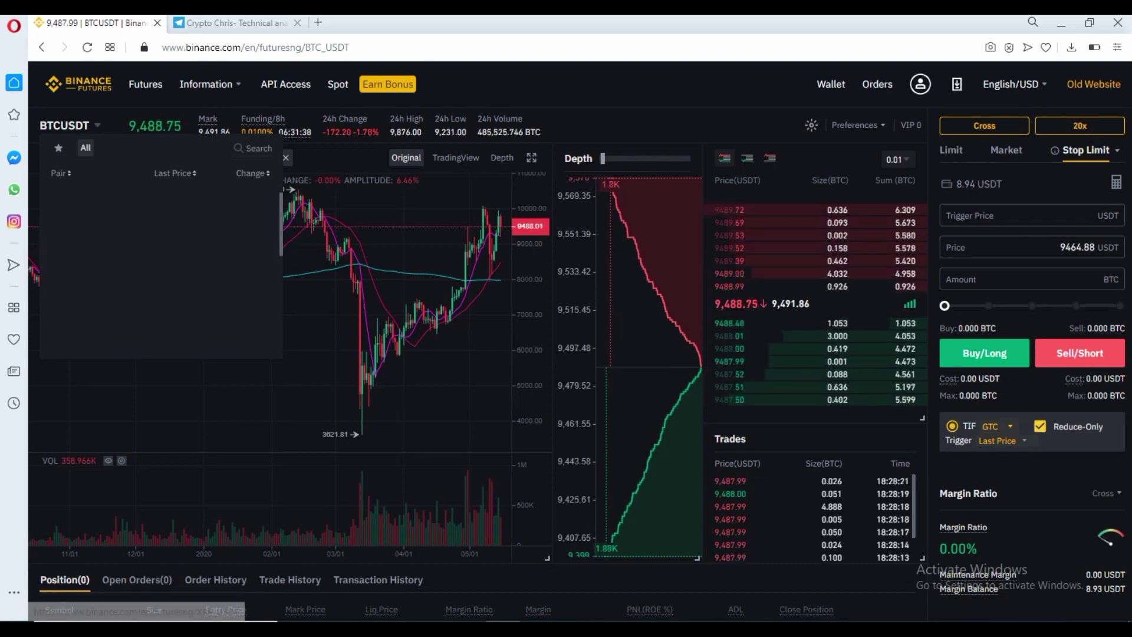
scroll(160, 237, "up", 5)
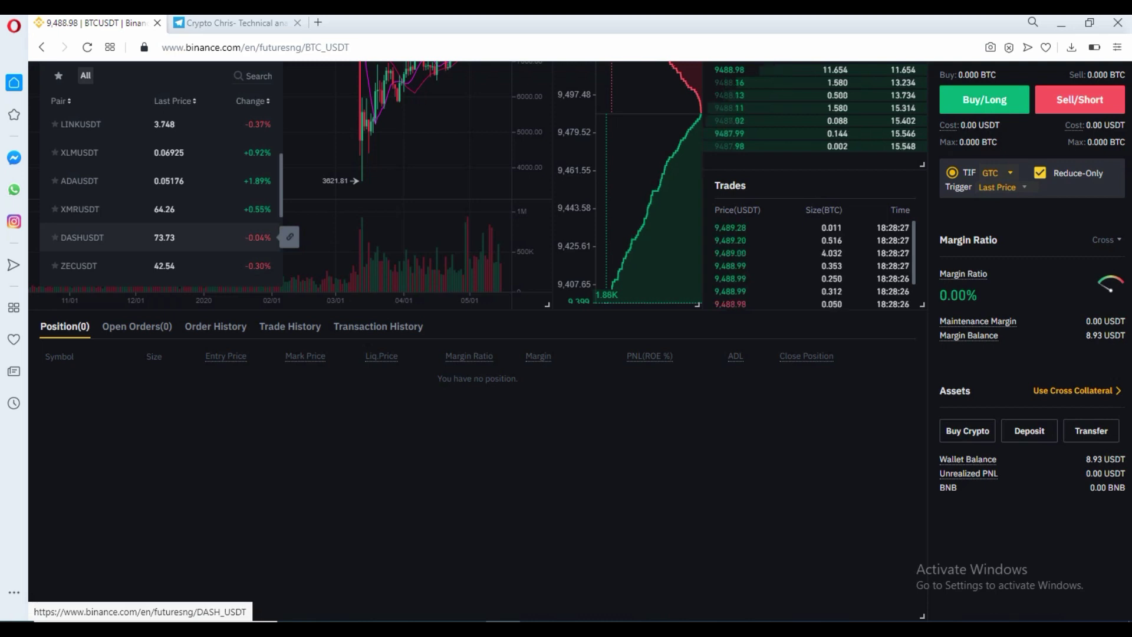
scroll(159, 244, "up", 4)
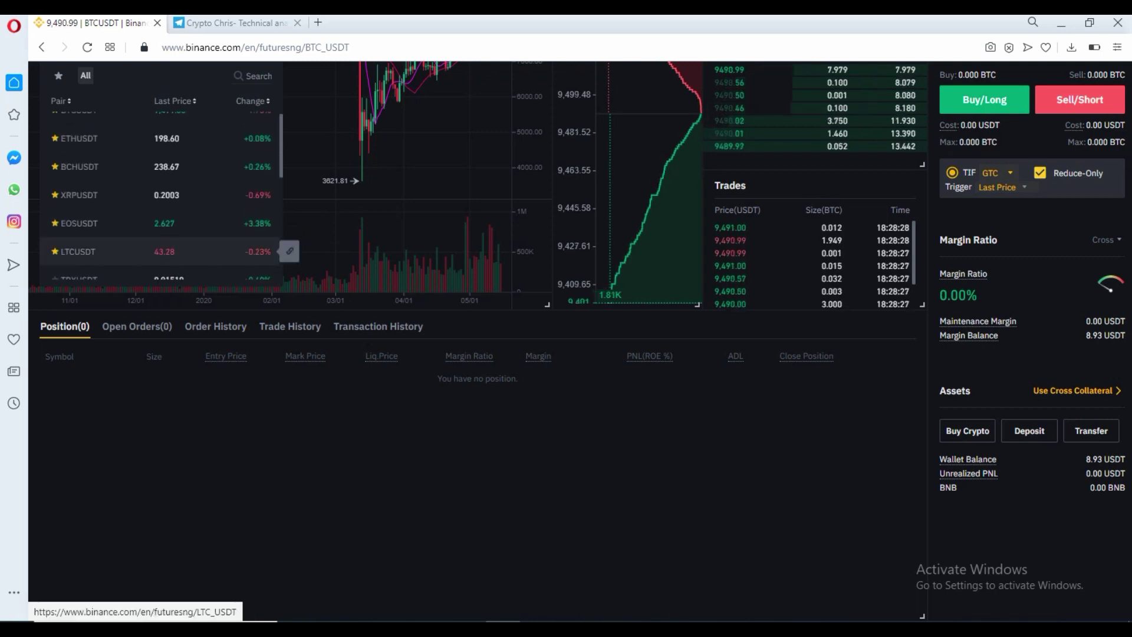
scroll(140, 184, "up", 5)
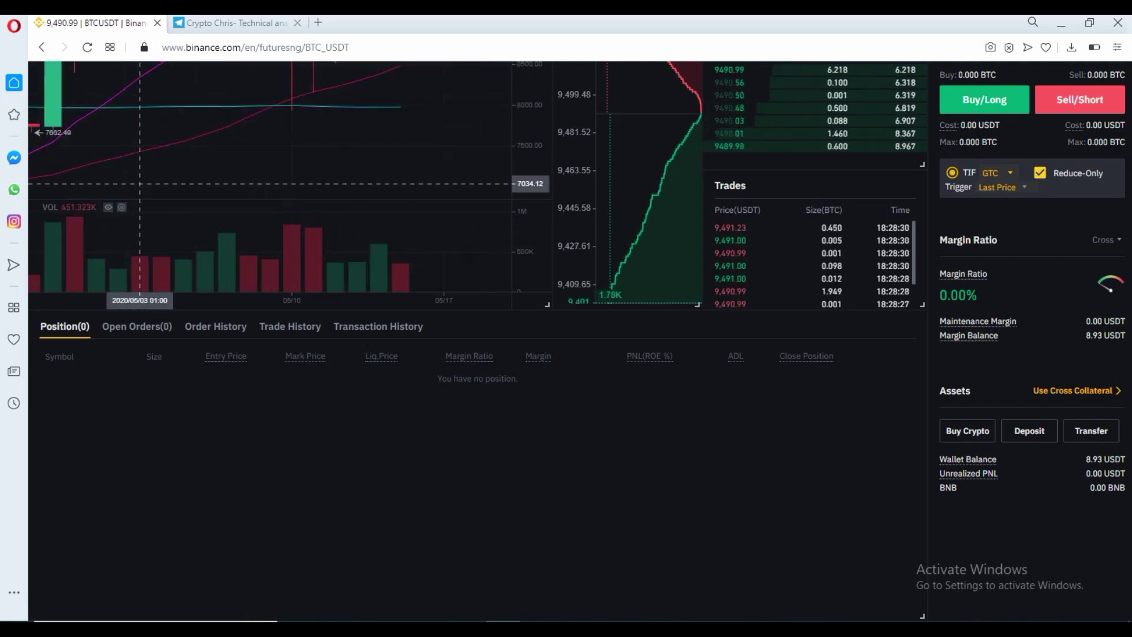
scroll(307, 220, "down", 5)
scroll(478, 412, "up", 5)
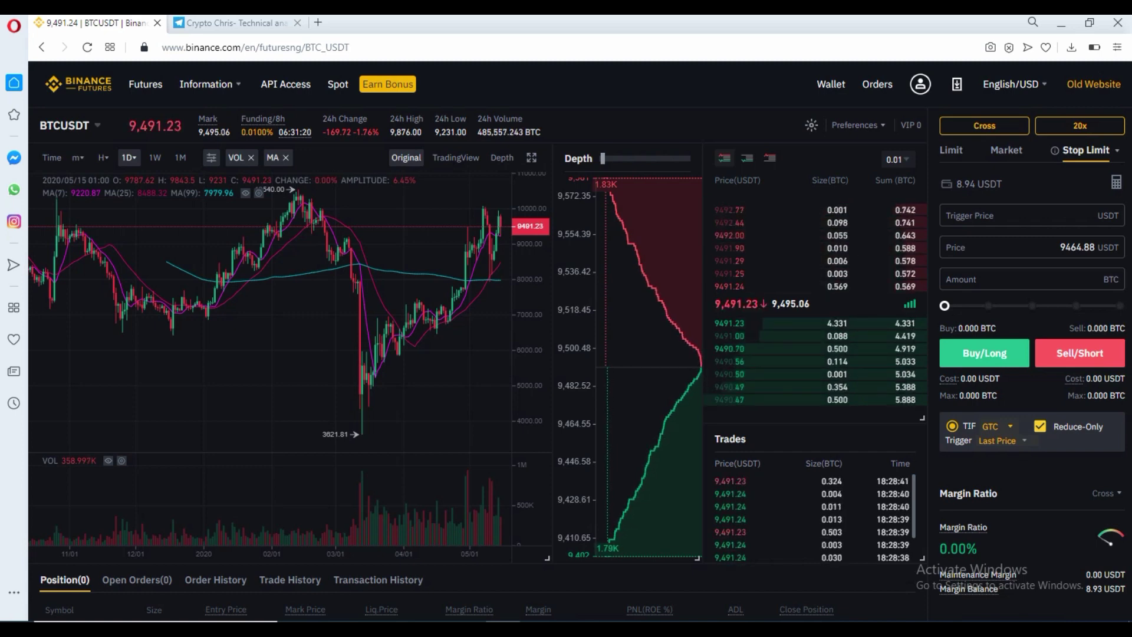
- Try 125x leverage for the BTCUSDT contract, set it back to 20x and confirm
left_click(1079, 125)
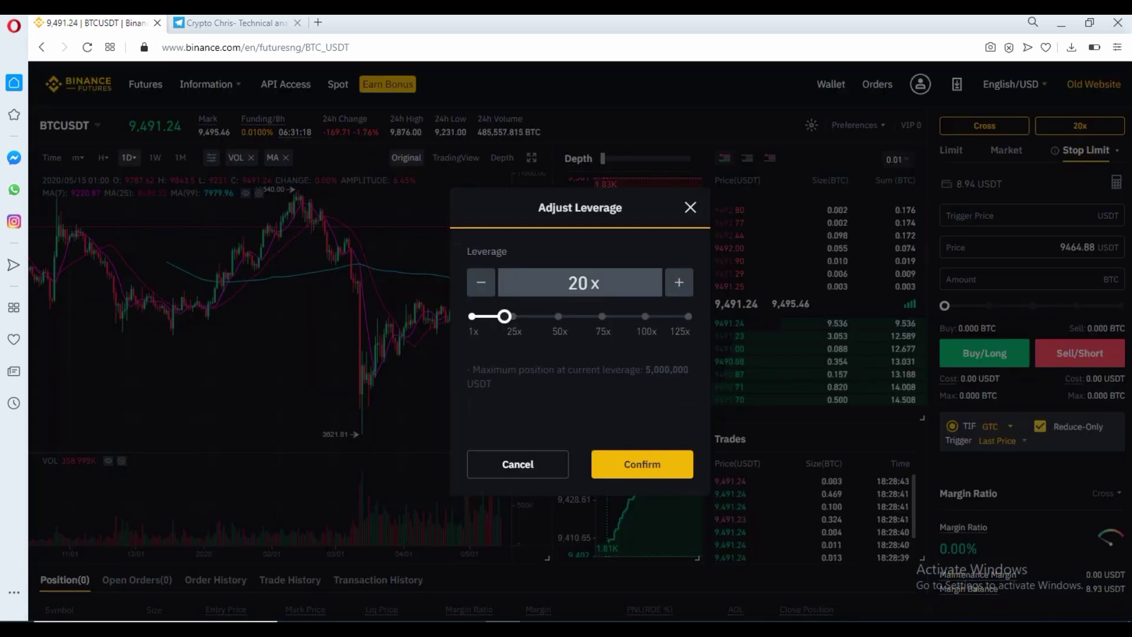
mouse_move(504, 316)
left_click_drag(504, 316, 688, 316)
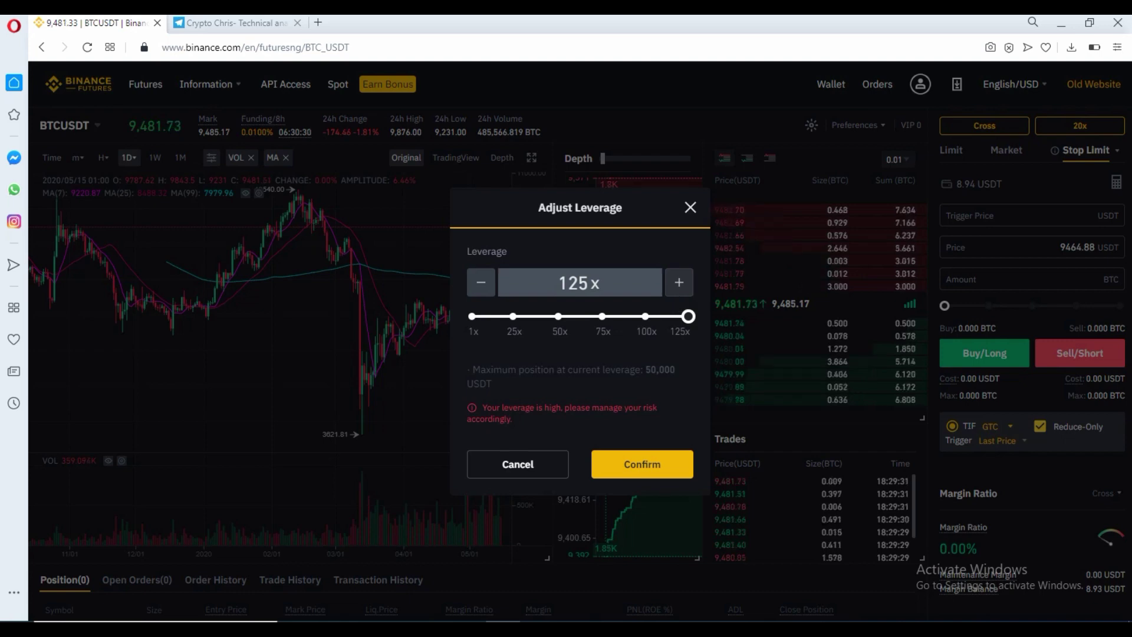
left_click_drag(688, 316, 504, 317)
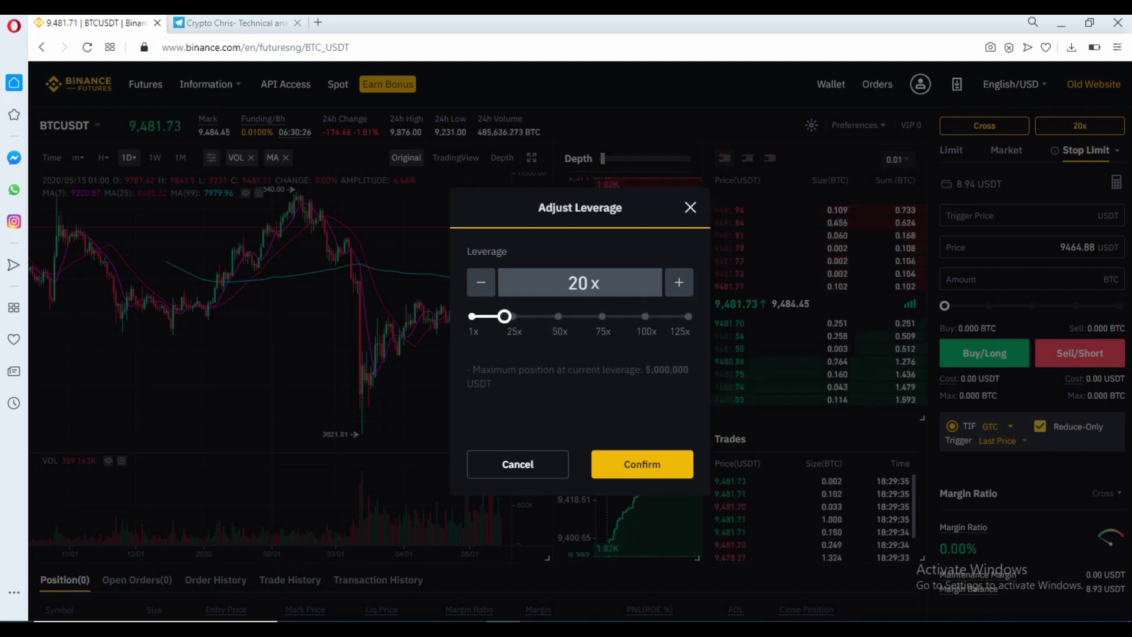
left_click(642, 464)
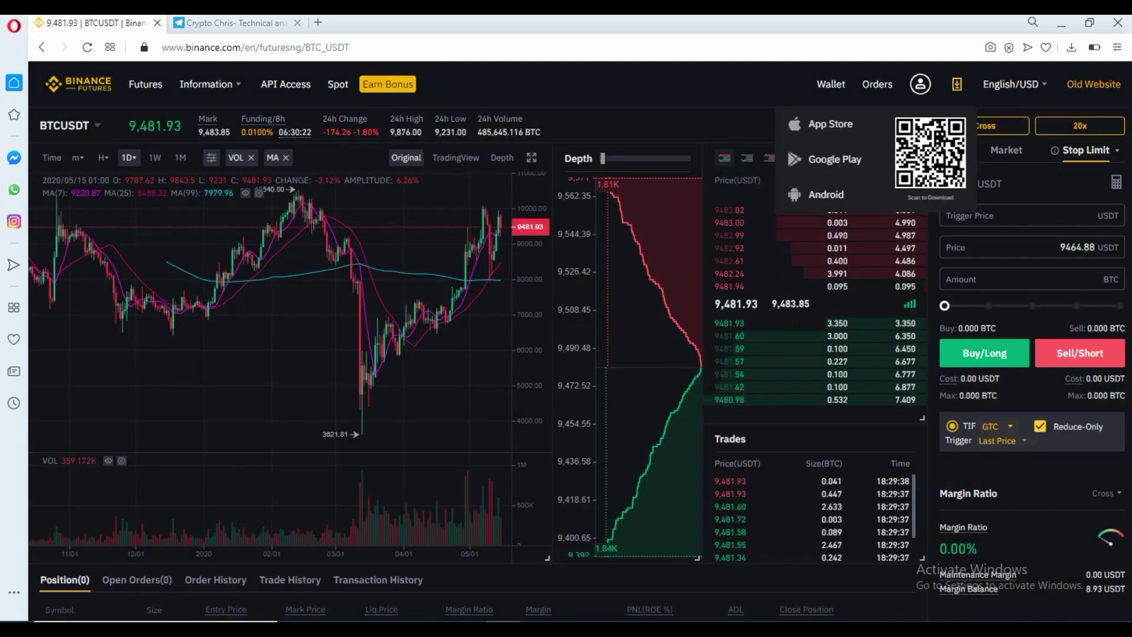
- Compare the Isolated and Cross margin modes for BTCUSDT and confirm Cross
left_click(985, 126)
left_click(639, 211)
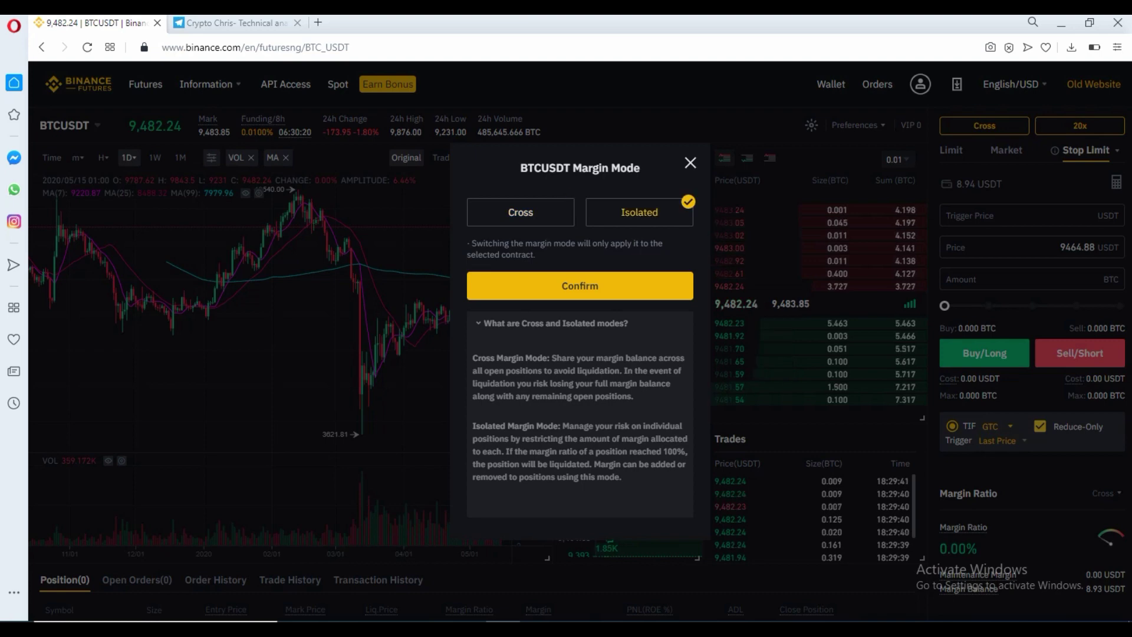
left_click(520, 212)
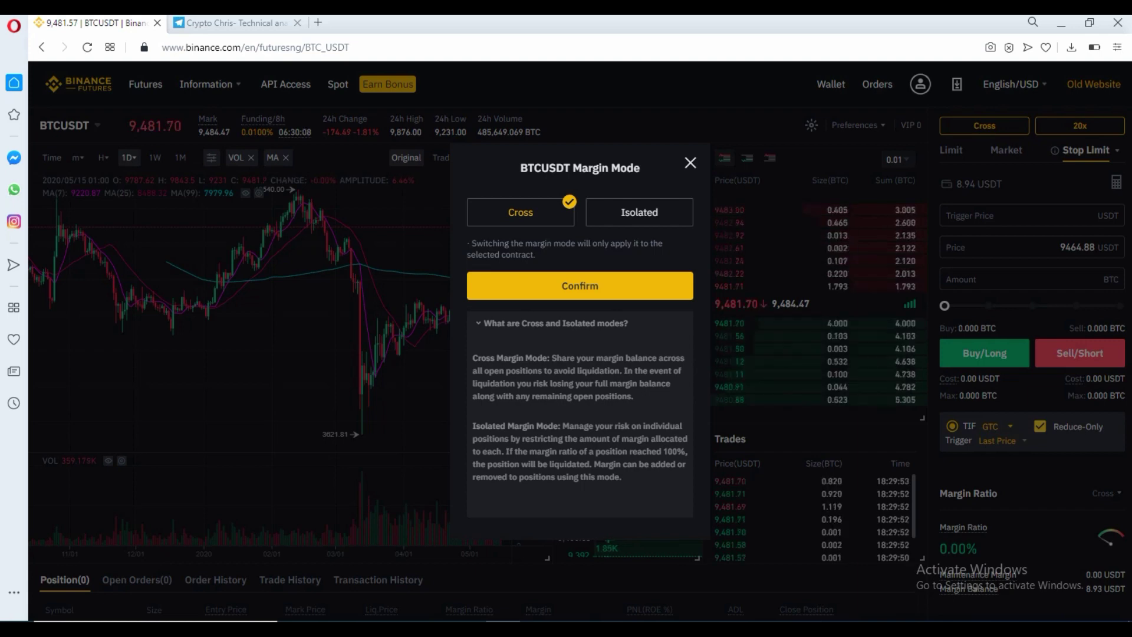
left_click(639, 212)
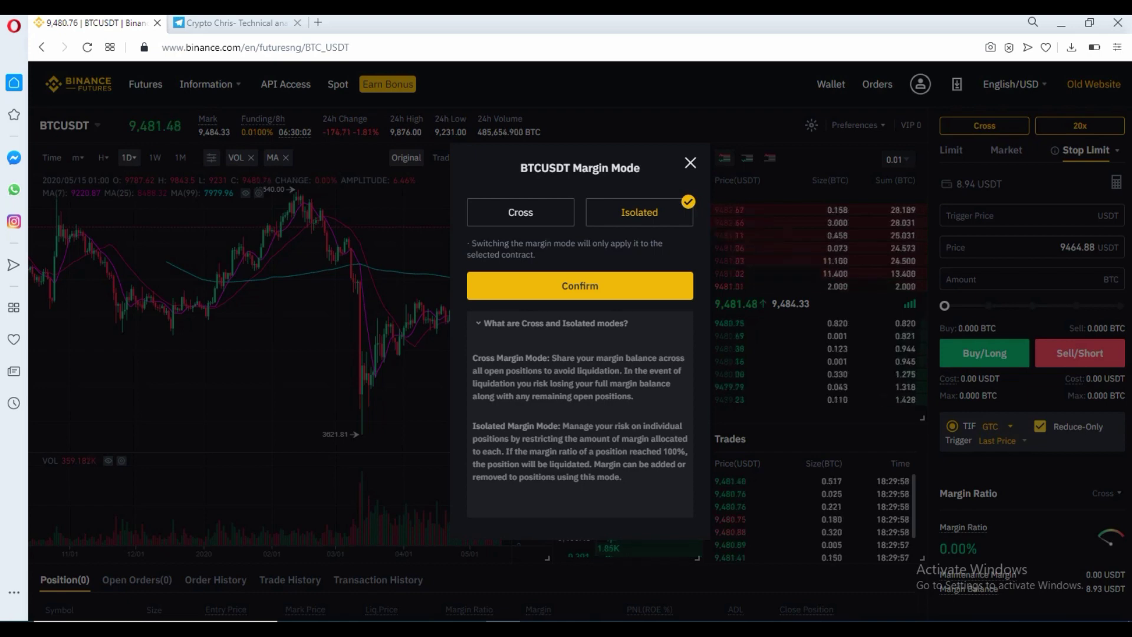
left_click(520, 212)
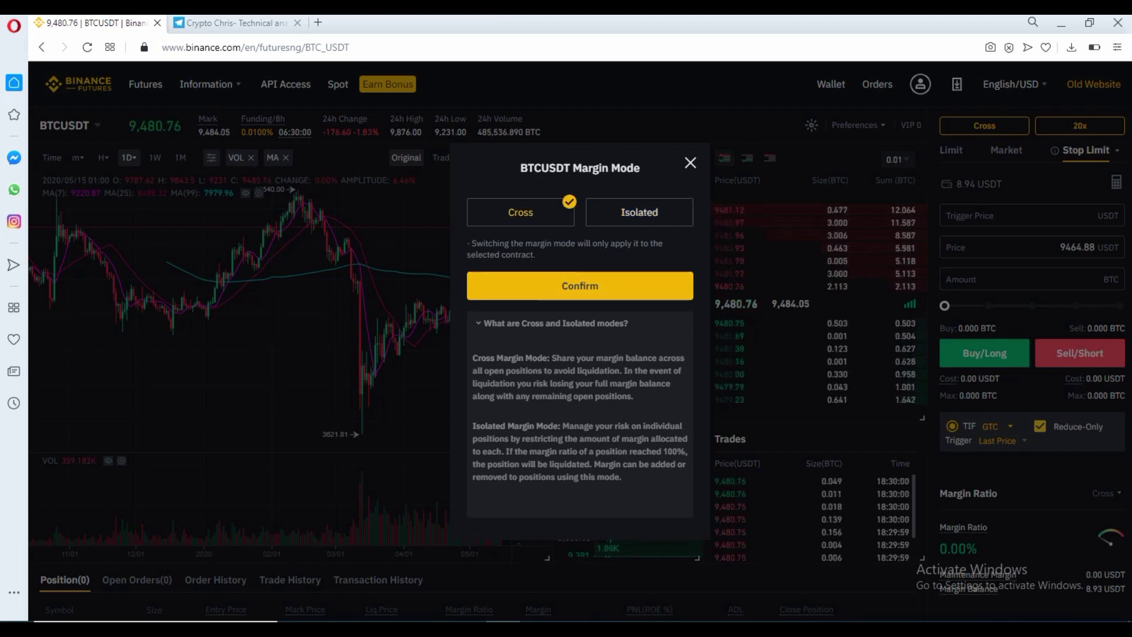
left_click(638, 212)
left_click(520, 212)
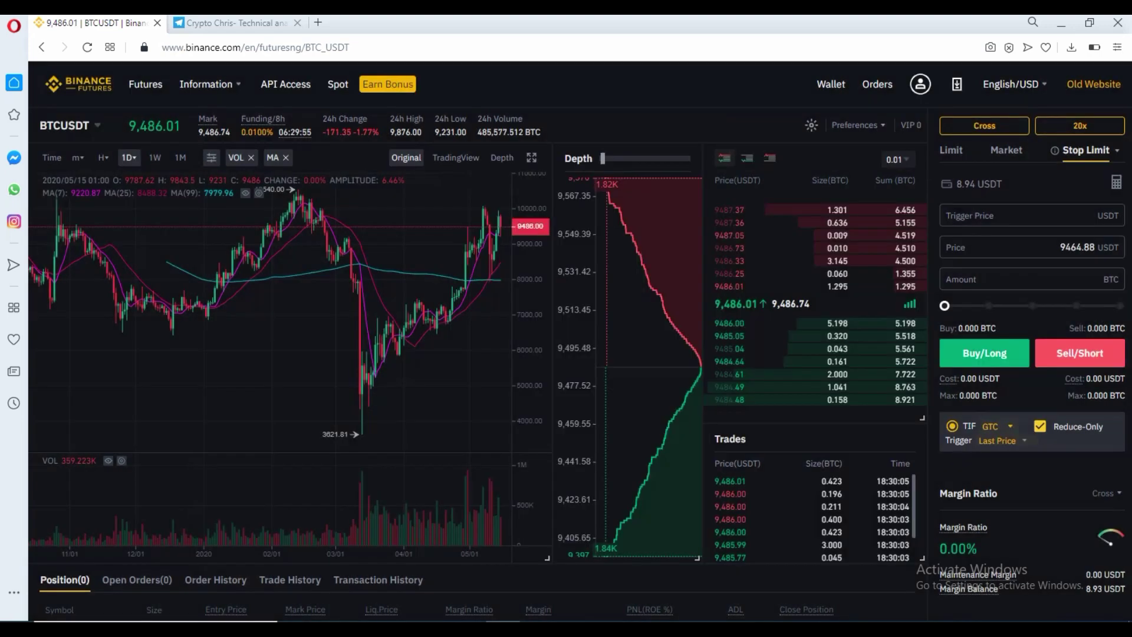
left_click(579, 285)
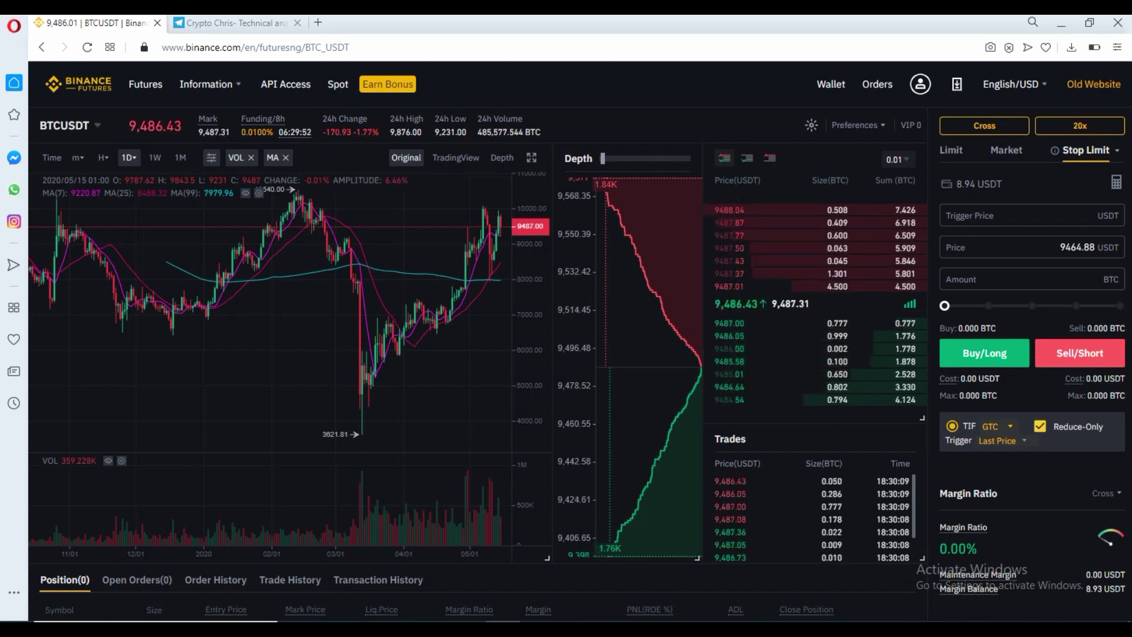
- Select the BTCUSDT contract and set the order type to Limit with the TIF option, after viewing the Market order form
mouse_move(70, 125)
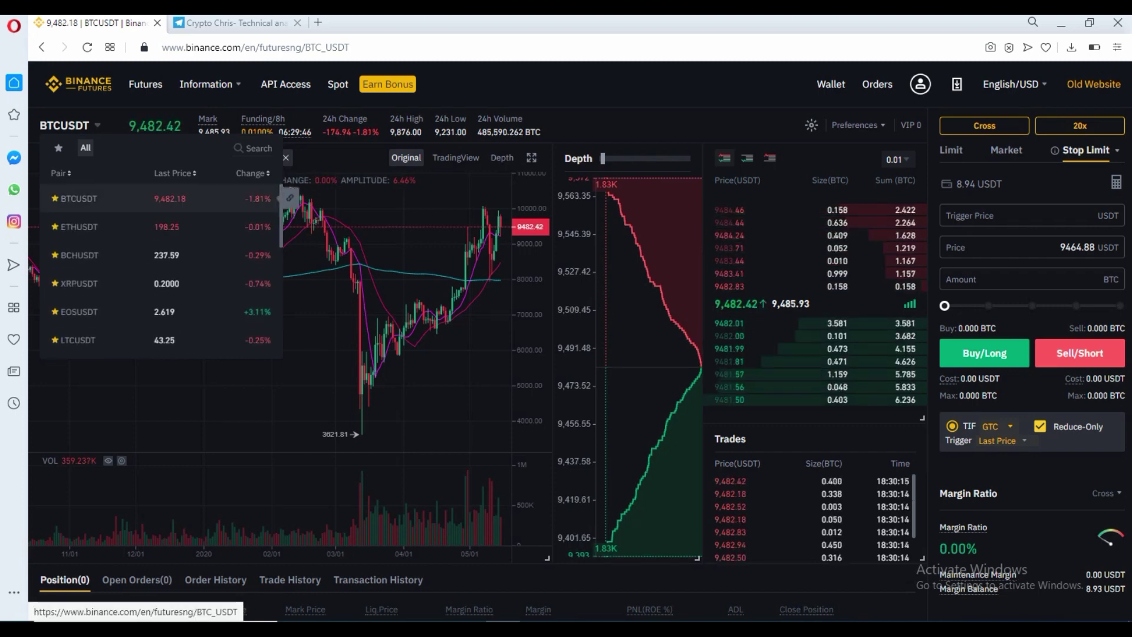
left_click(96, 199)
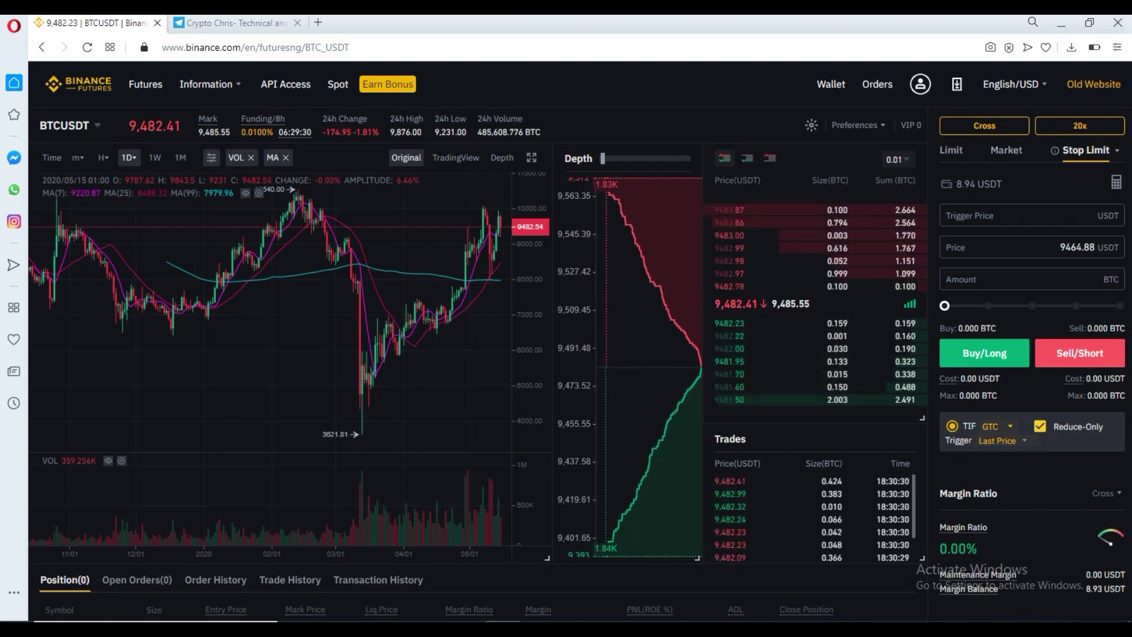
left_click(951, 150)
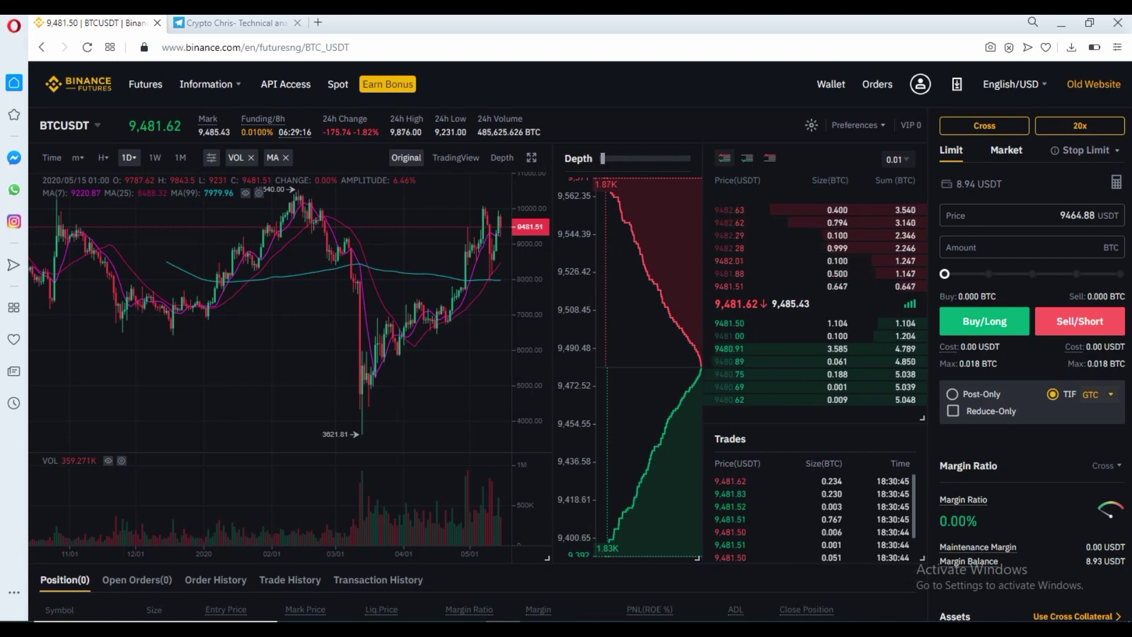
left_click(1005, 149)
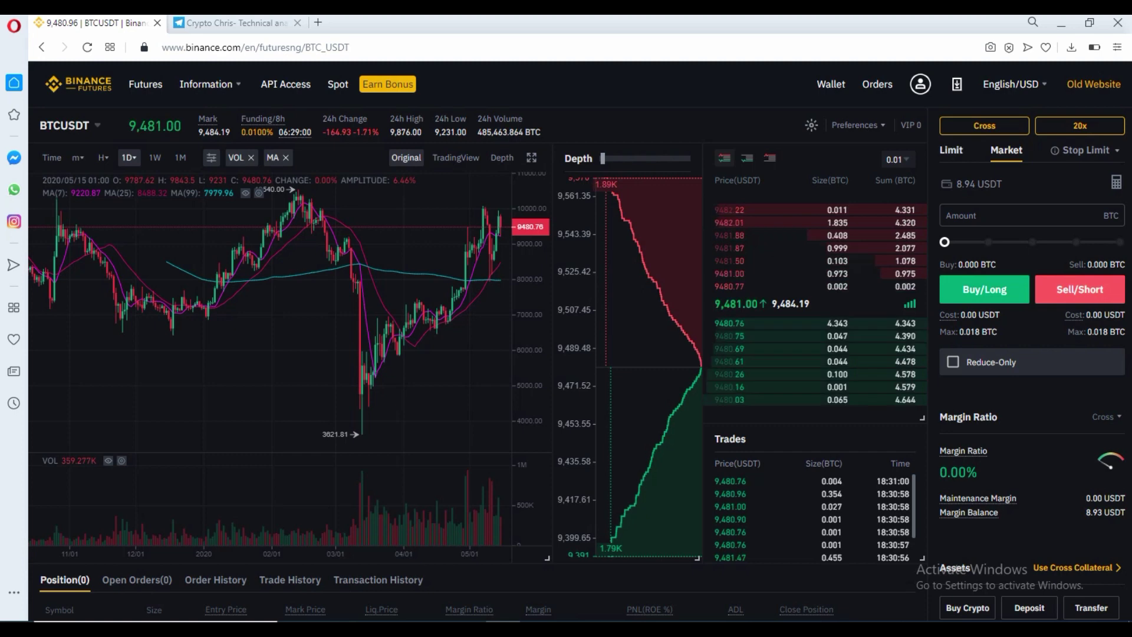
left_click(950, 150)
left_click(1052, 394)
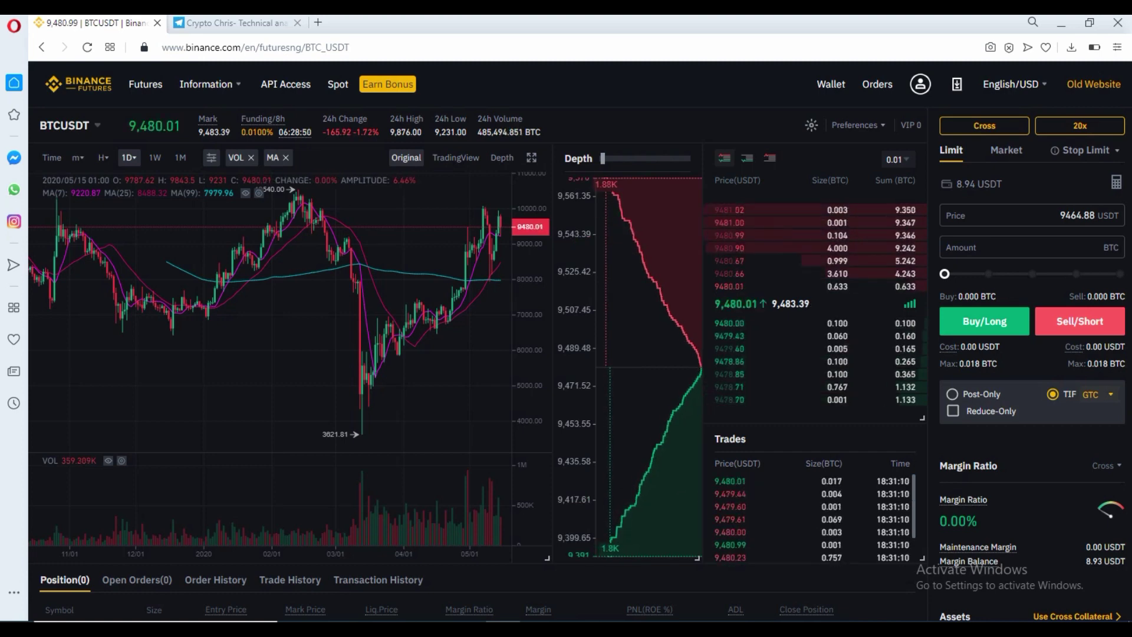
- Set the BTCUSDT limit order price to 9480 USDT
key("BackSpace")
key("BackSpace")
key("BackSpace")
key("BackSpace")
key("BackSpace")
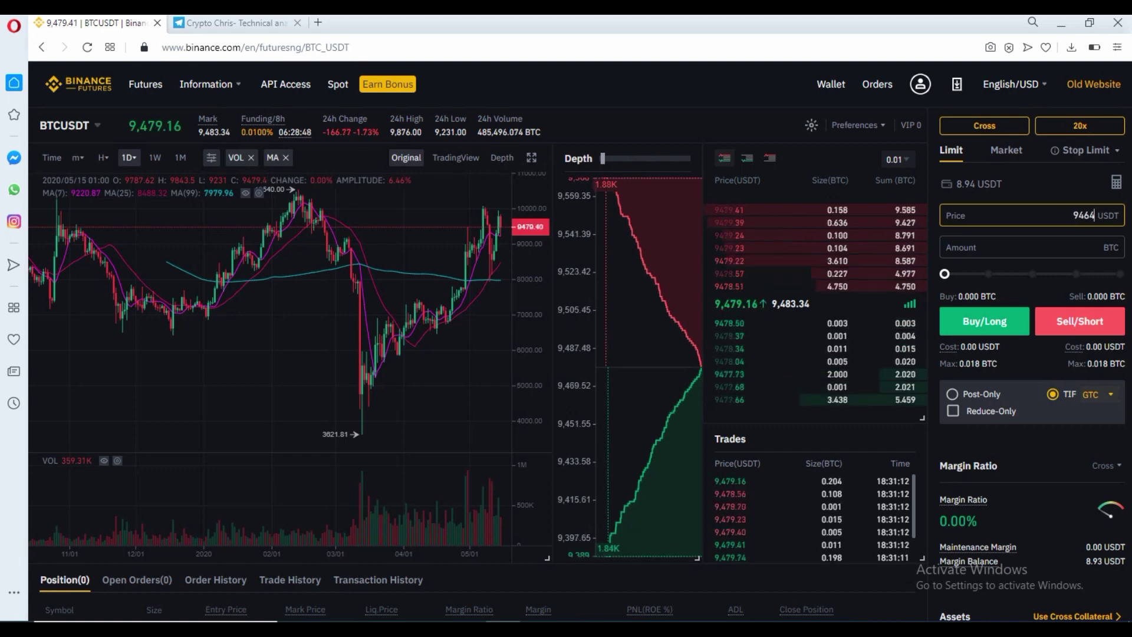
type("80")
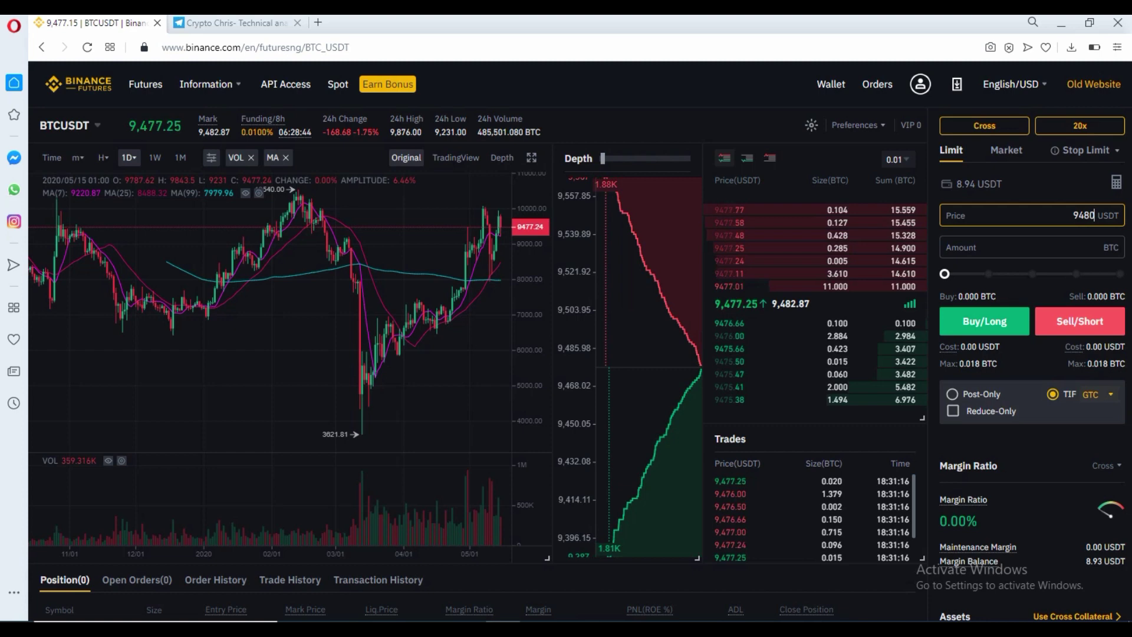
- Place a Buy/Long limit order with the amount set to 50% and review the resulting BTCUSDT position
left_click_drag(1097, 274, 1034, 273)
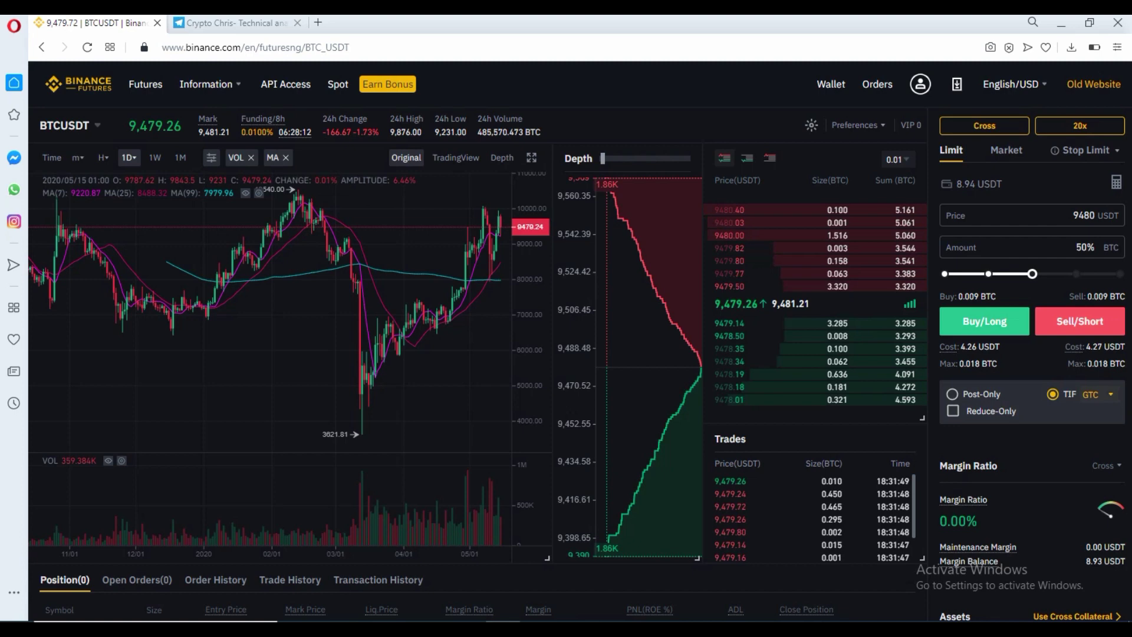
left_click(984, 320)
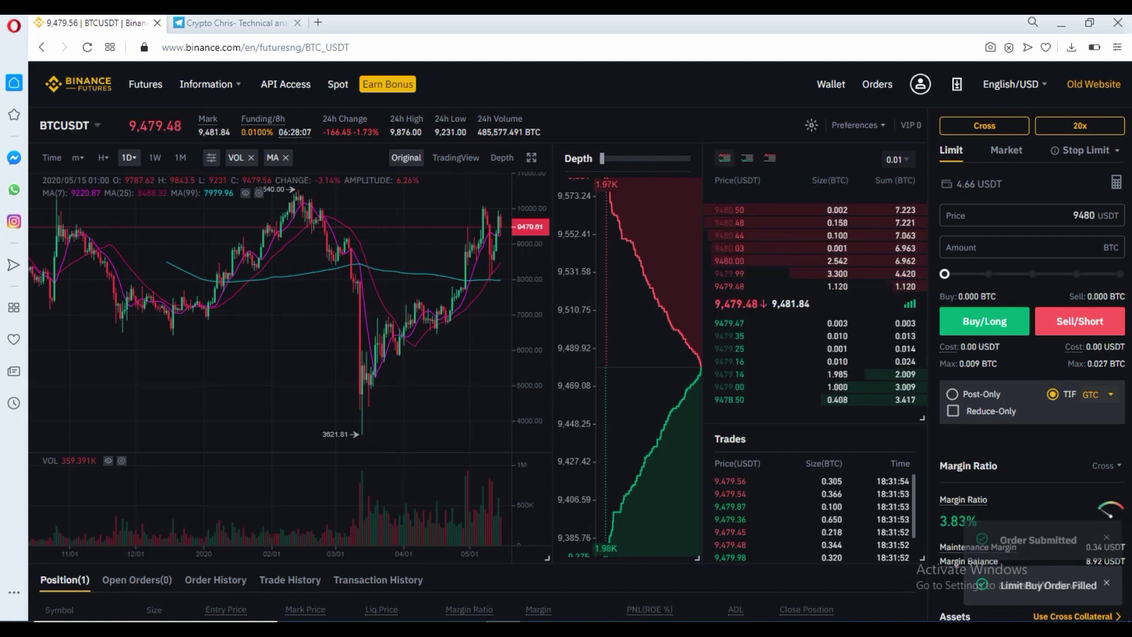
scroll(383, 417, "down", 4)
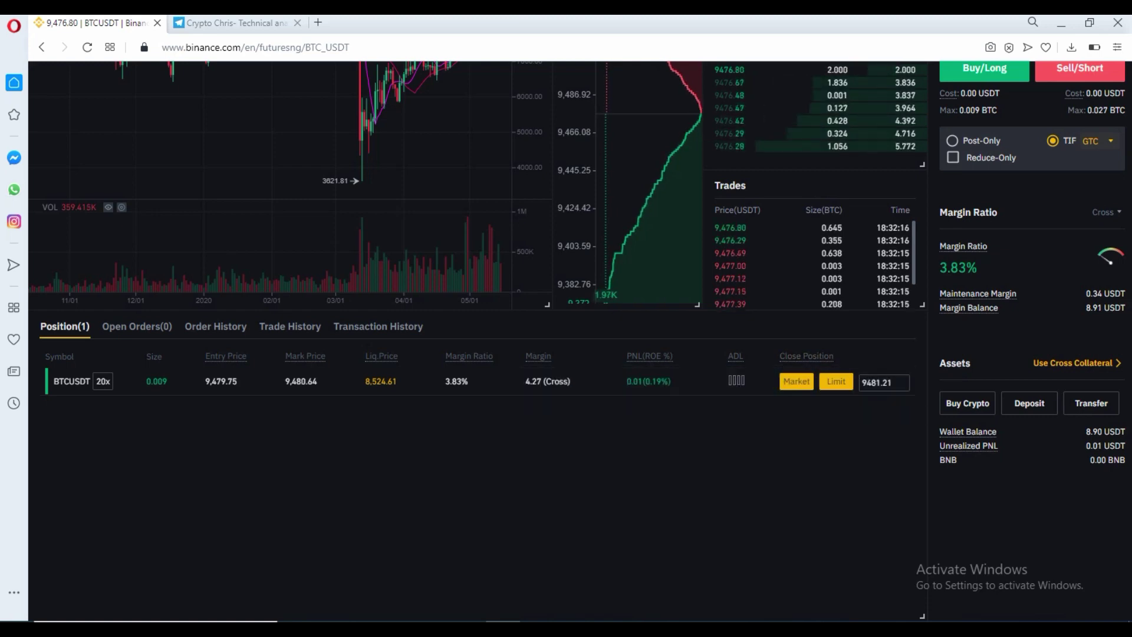
scroll(566, 342, "up", 4)
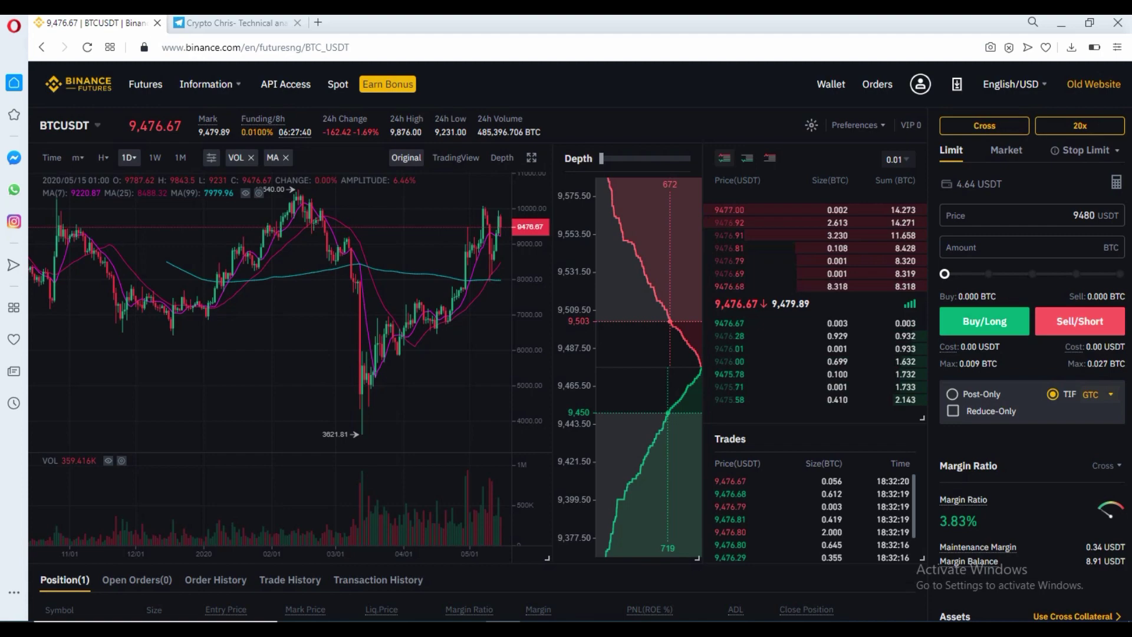
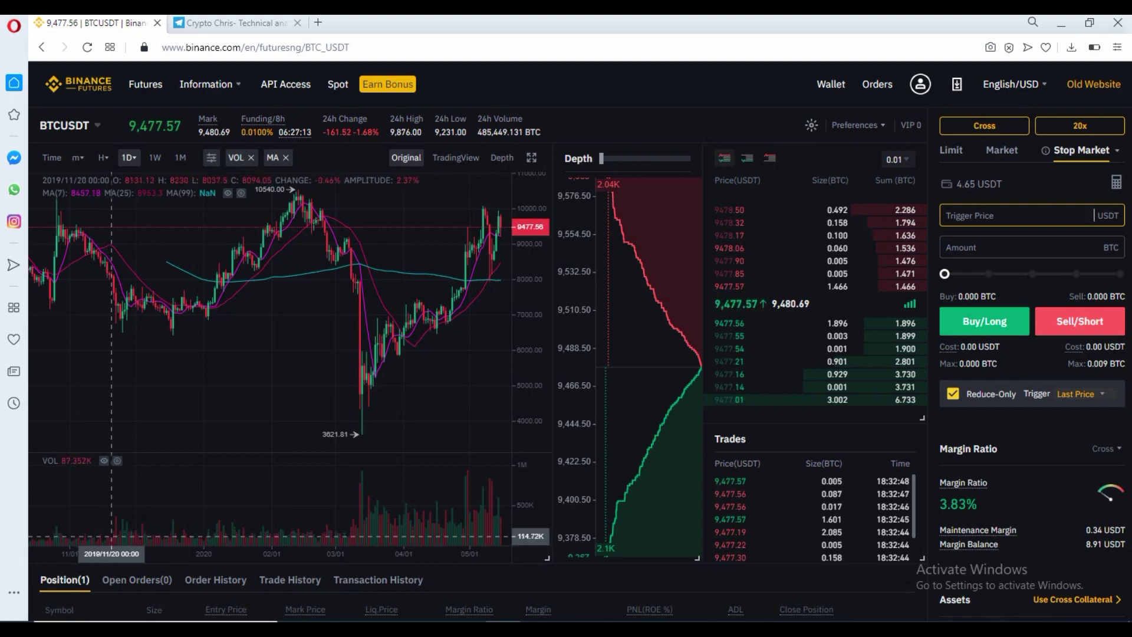
- Set the trigger price of the BTCUSDT Stop Market order to 10000 USDT
scroll(236, 580, "down", 3)
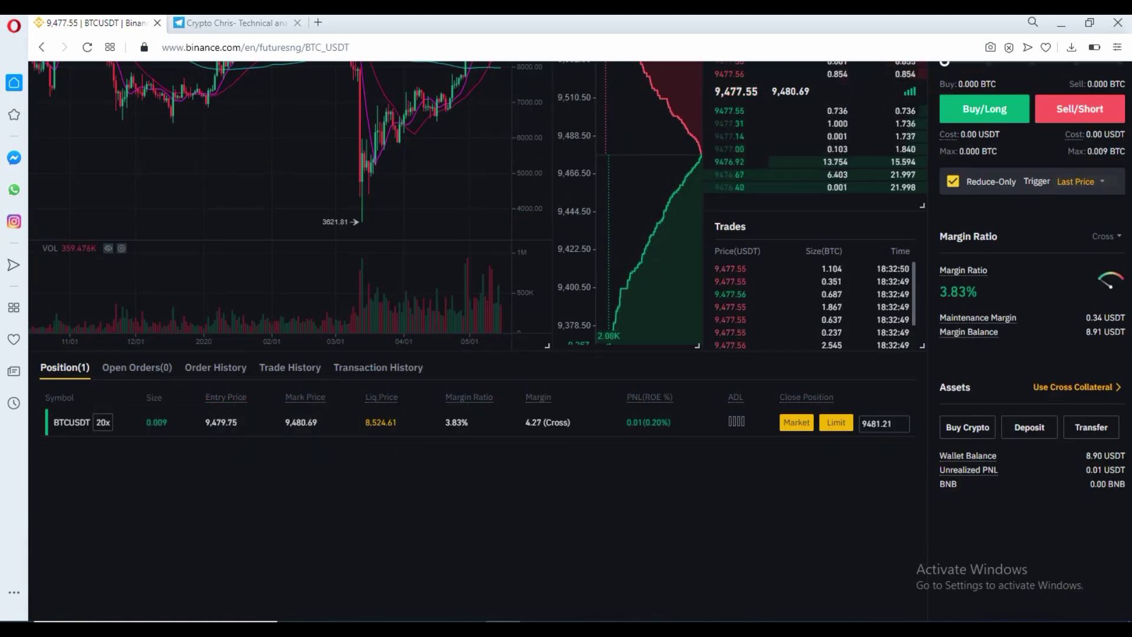
scroll(472, 342, "up", 3)
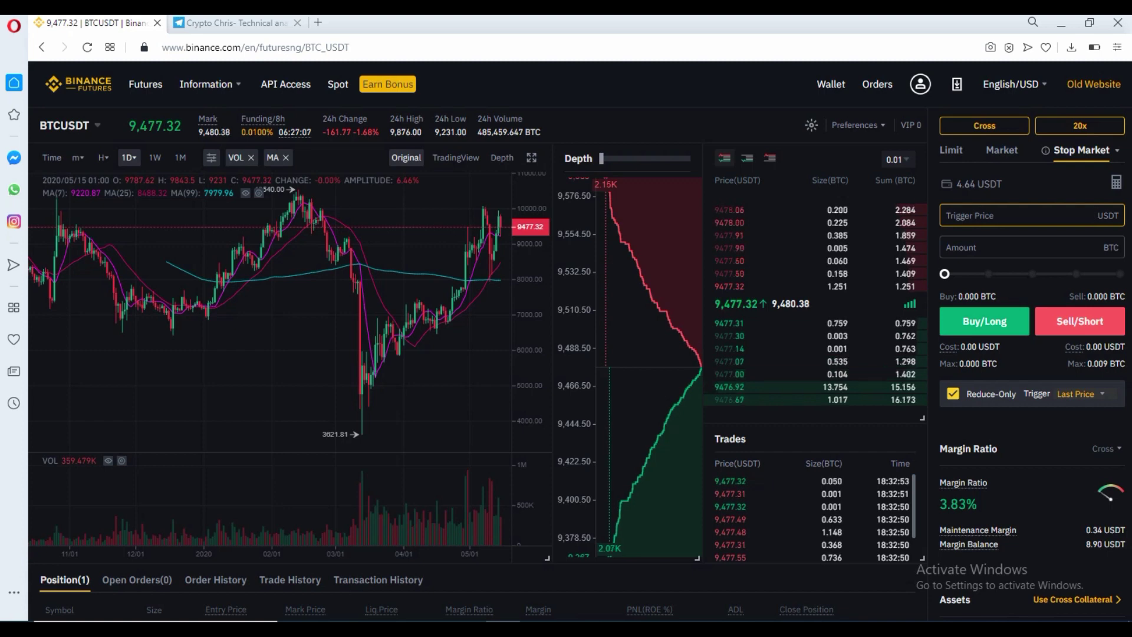
type("10000")
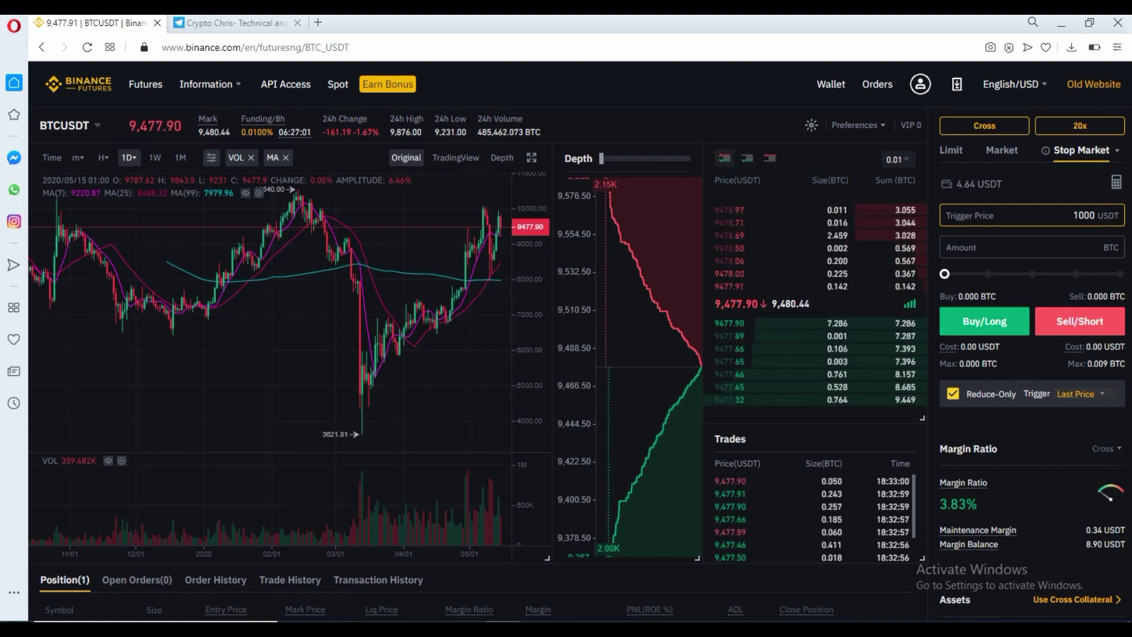
- Submit the reduce-only Sell/Short order with the amount set to 100% and review it among the open orders
left_click(945, 274)
left_click_drag(944, 274, 1109, 273)
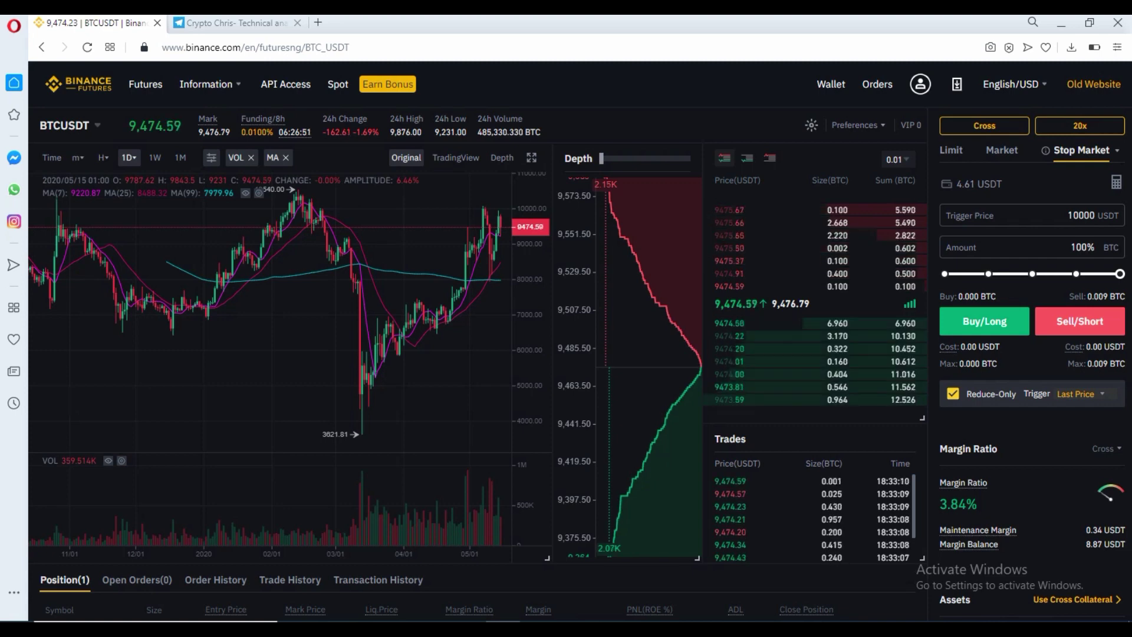
left_click_drag(1109, 274, 988, 273)
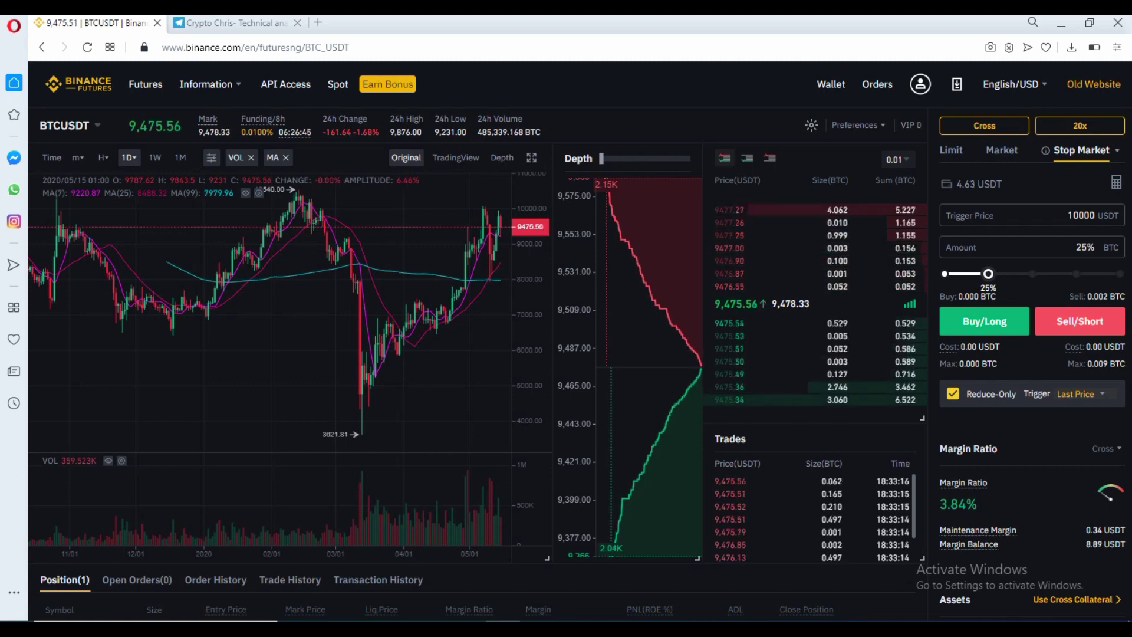
left_click_drag(1017, 273, 1120, 273)
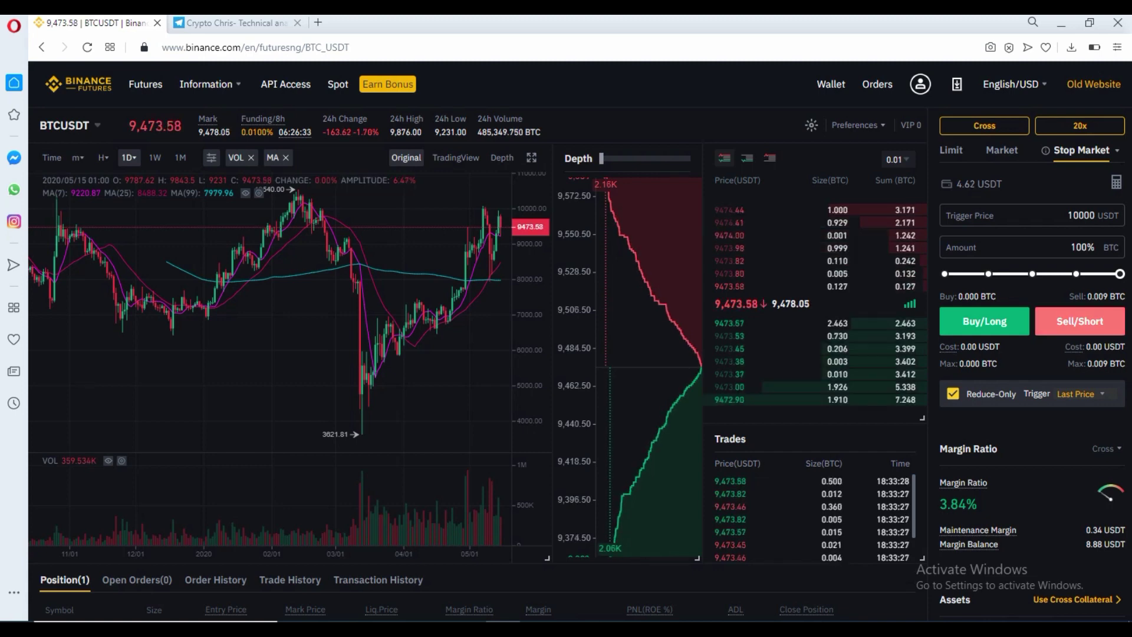
left_click(1079, 320)
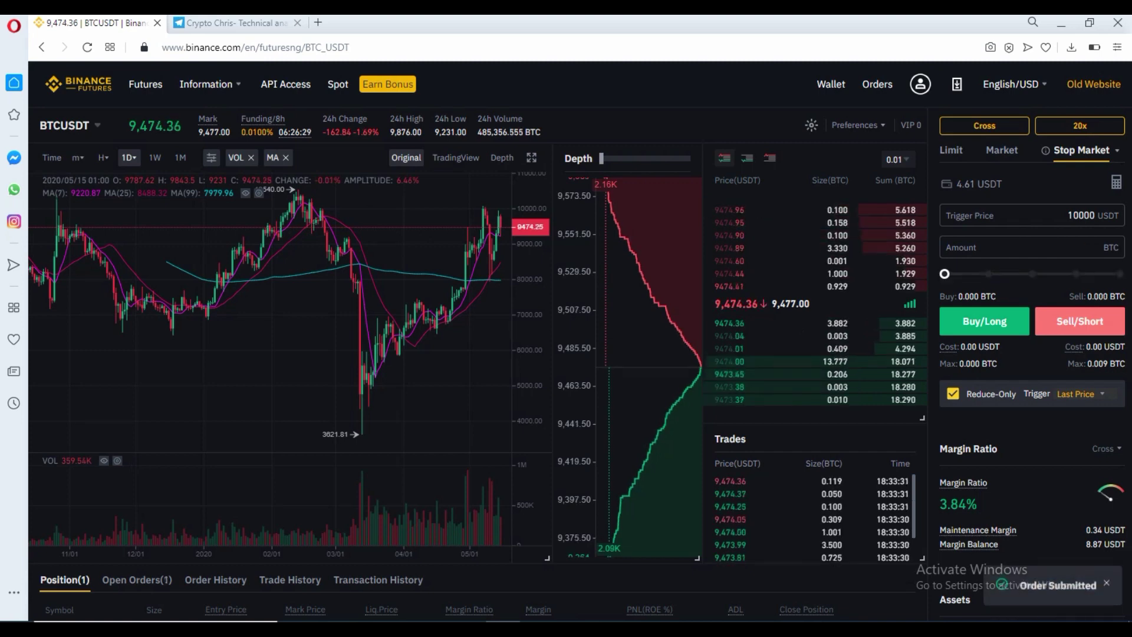
scroll(577, 342, "down", 4)
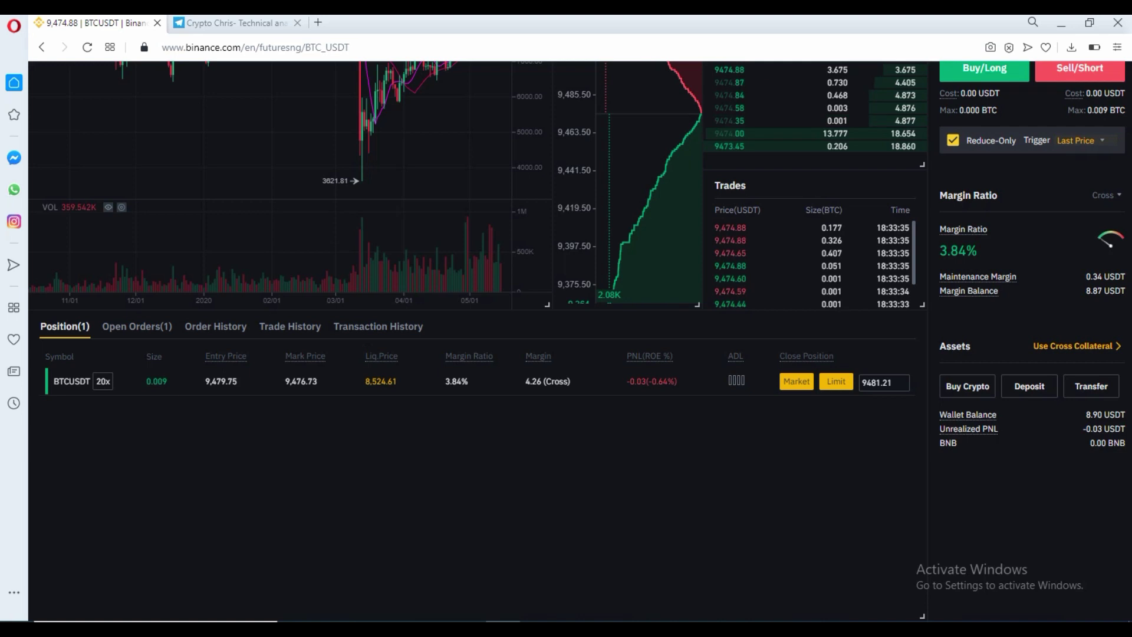
left_click(137, 326)
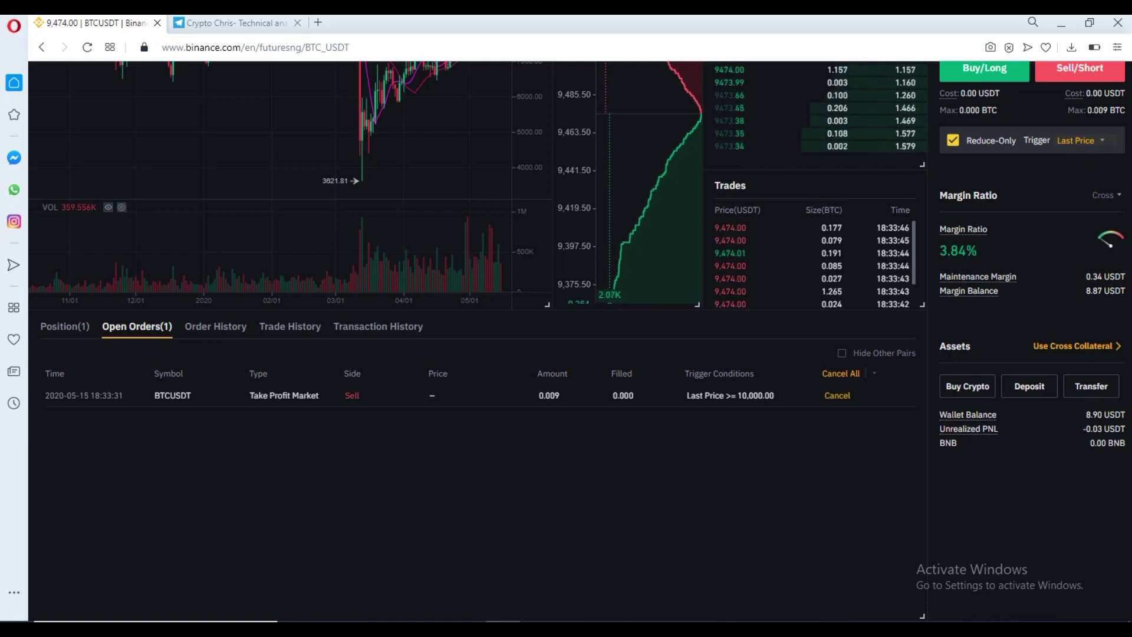
scroll(566, 330, "up", 4)
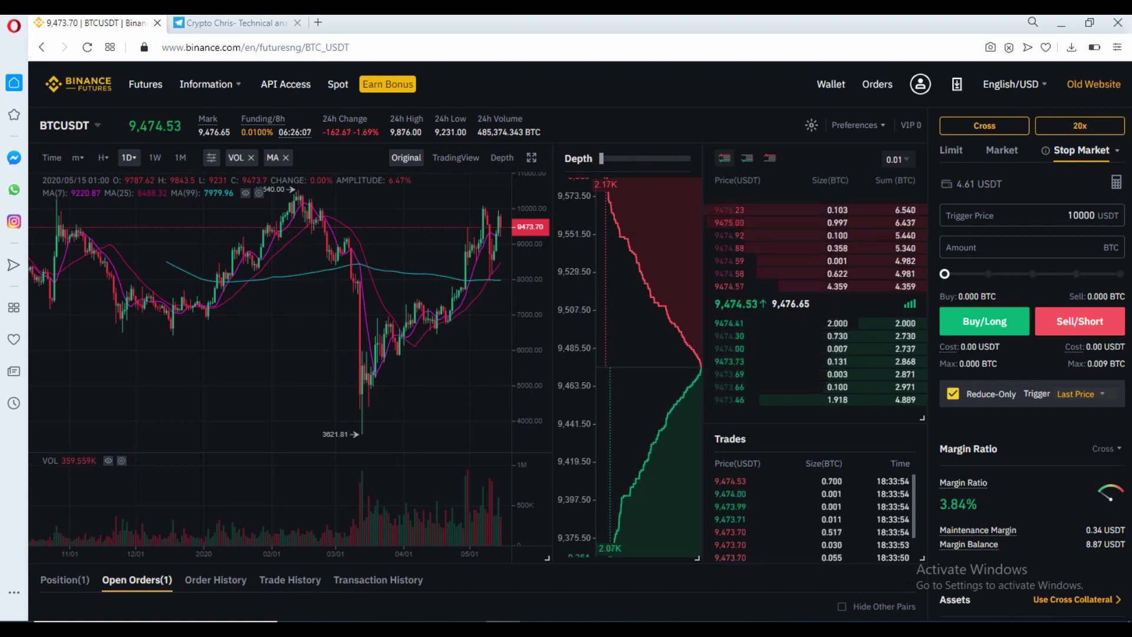
- Replace the Stop Market trigger price with 9200 USDT
key("BackSpace")
key("BackSpace")
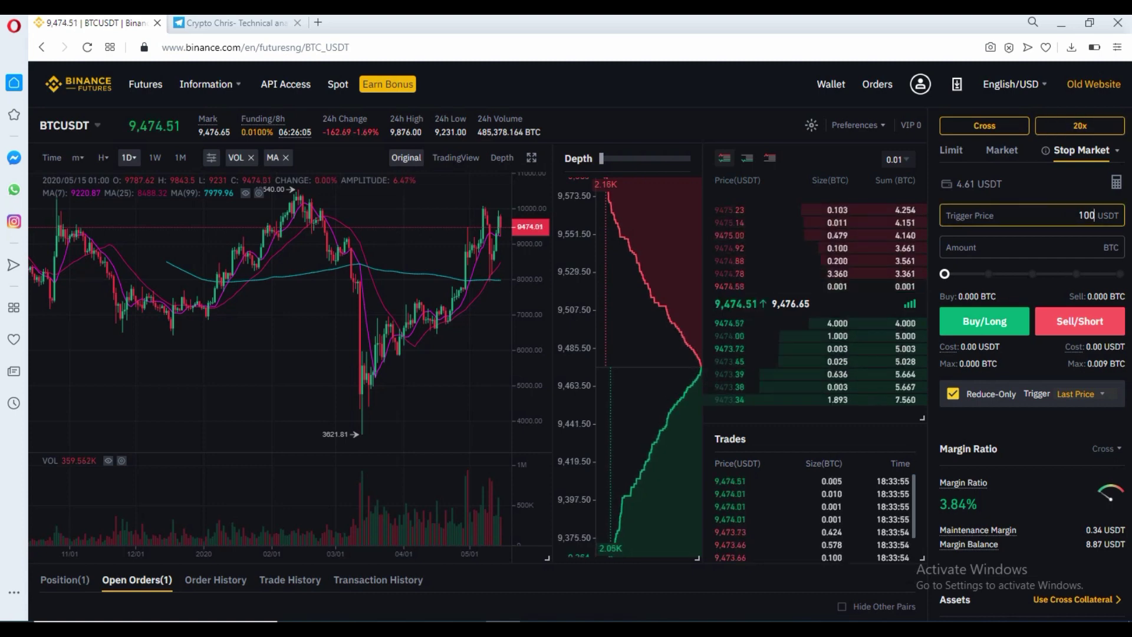
key("BackSpace")
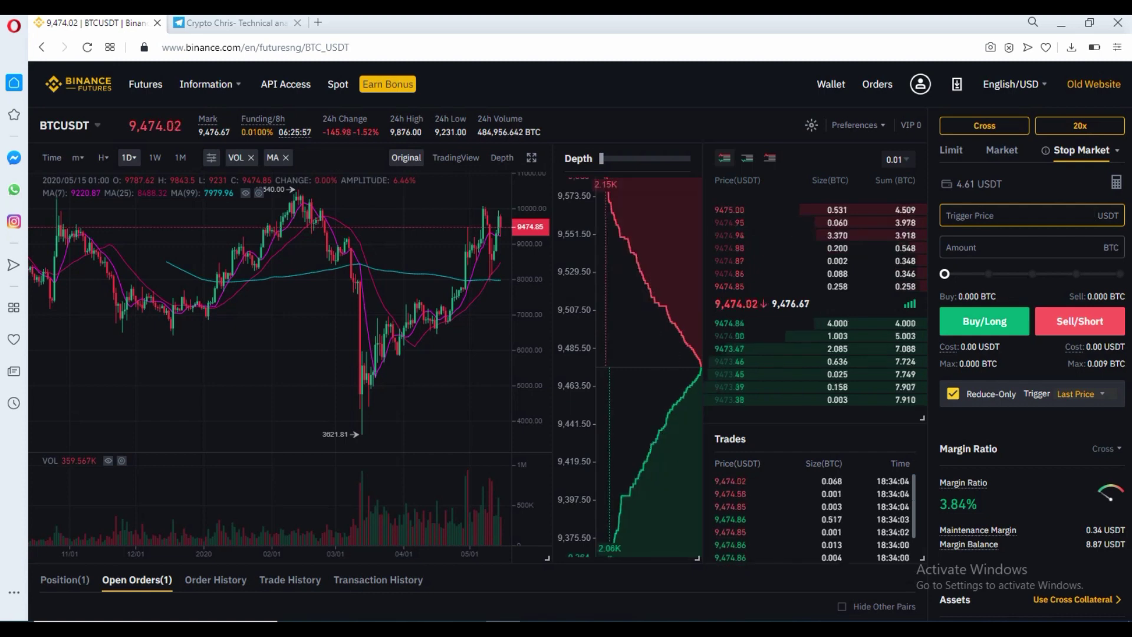
type("9200")
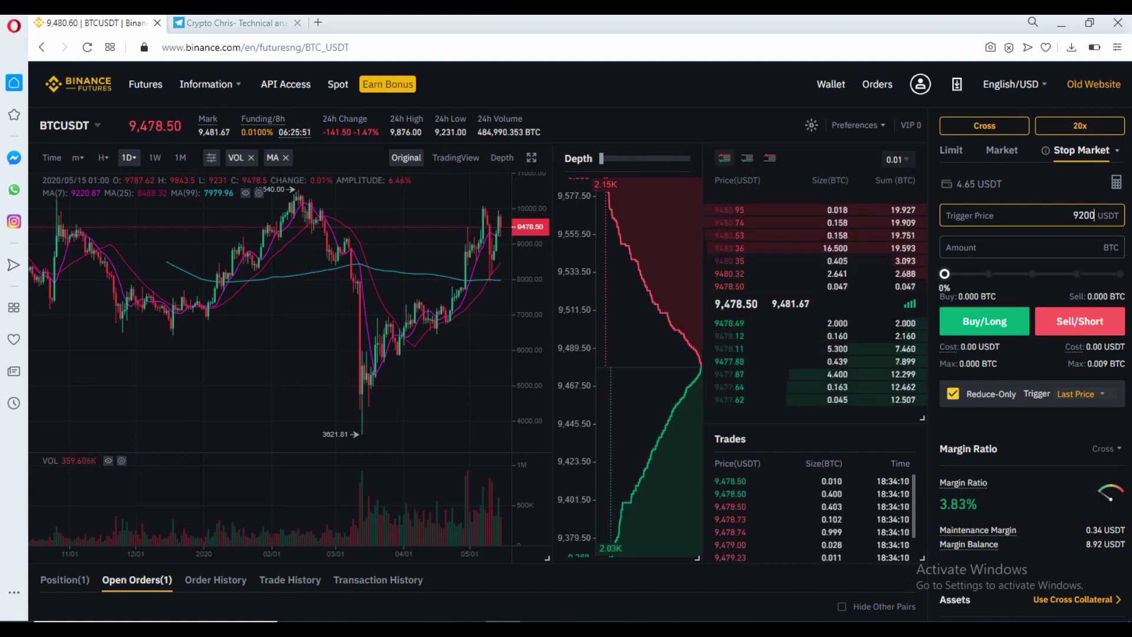
- Submit a second reduce-only Sell/Short order for 100% of the position and review the stop and take-profit orders
left_click_drag(944, 274, 1119, 274)
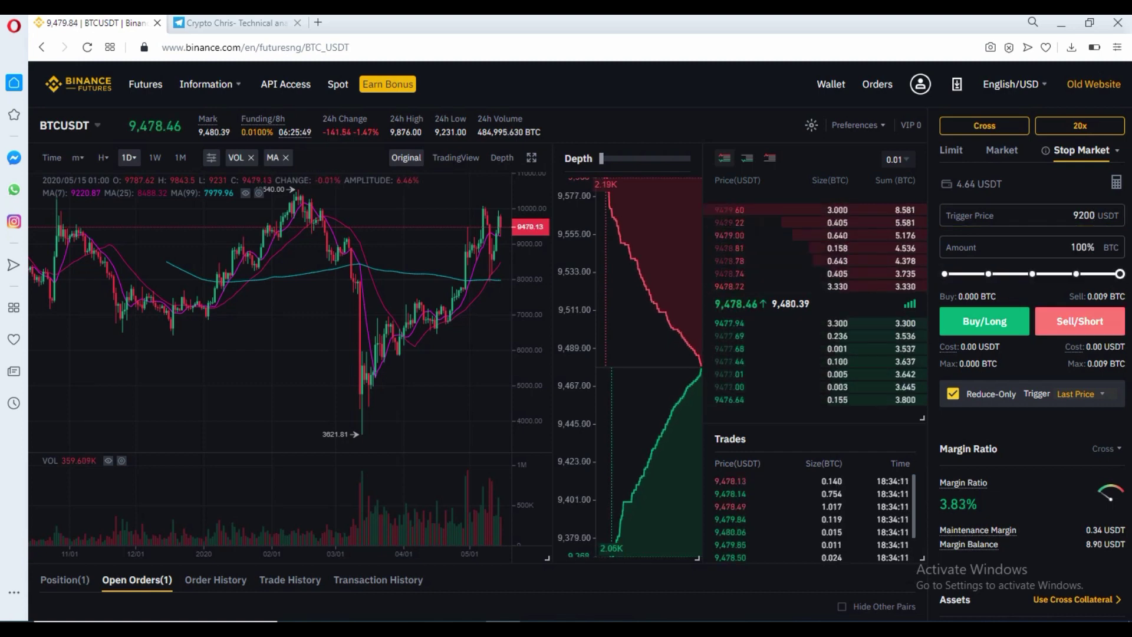
left_click(1079, 321)
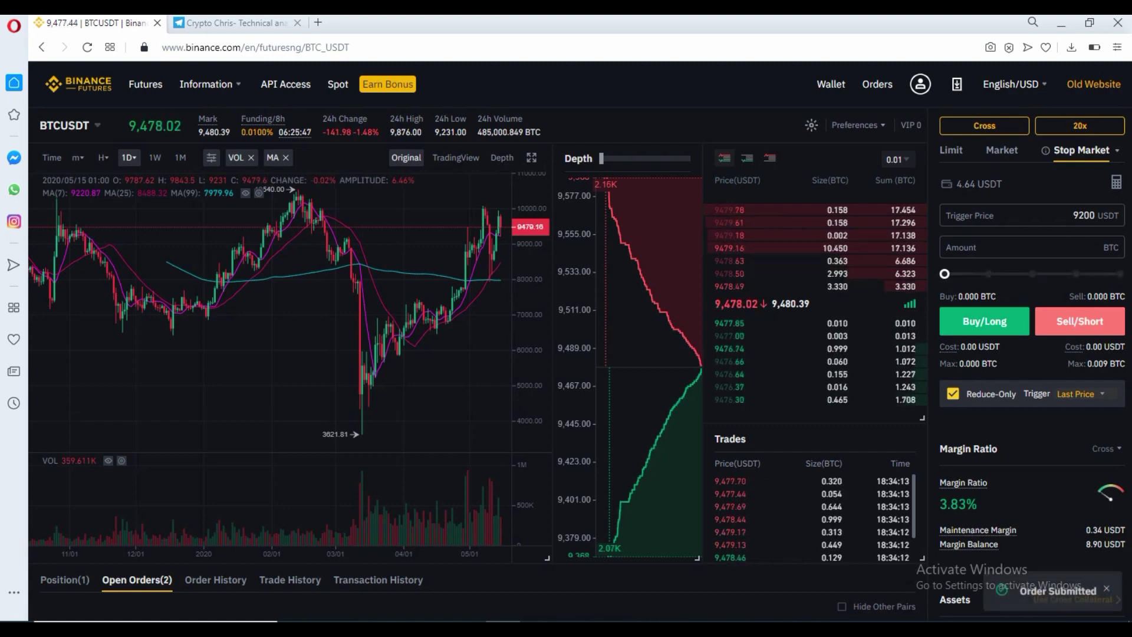
scroll(578, 330, "down", 3)
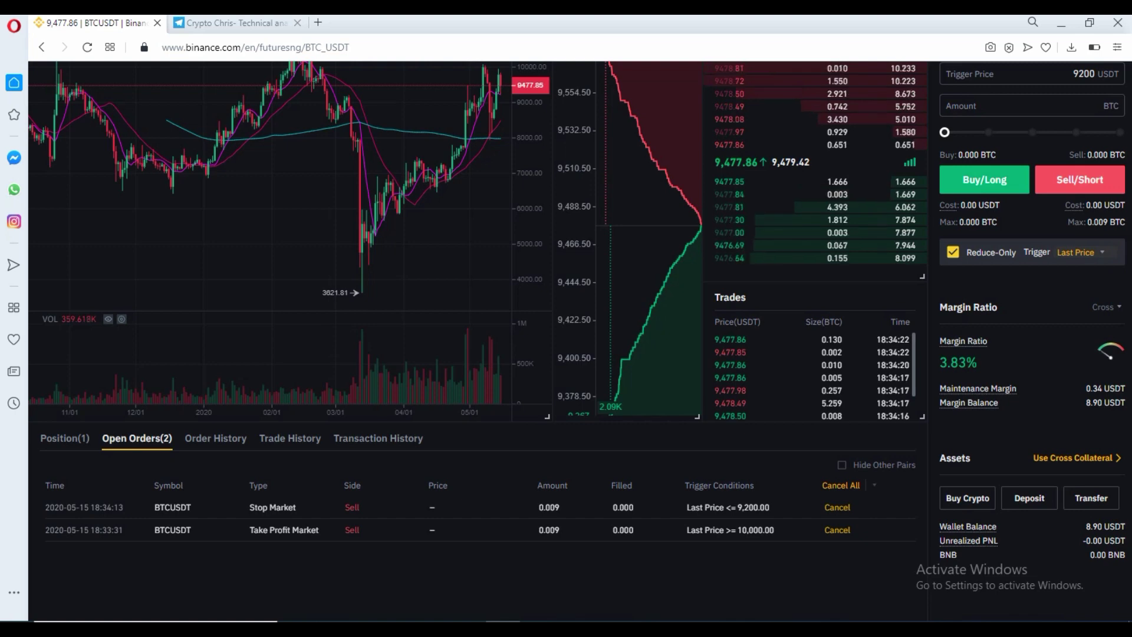
scroll(580, 340, "up", 1)
scroll(357, 412, "up", 3)
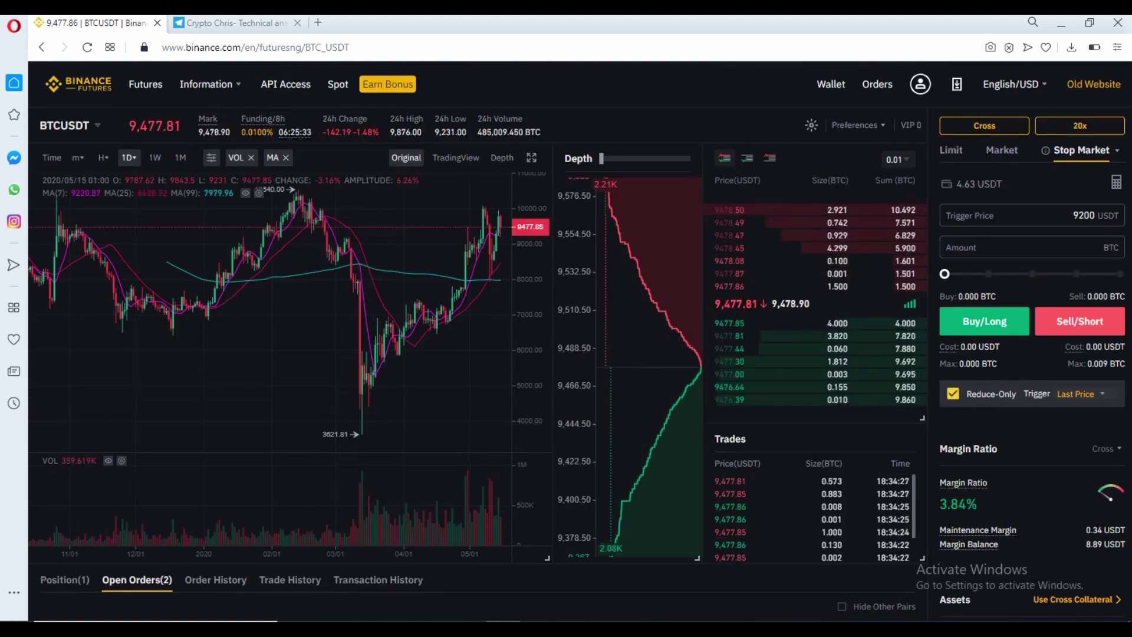
scroll(193, 428, "down", 3)
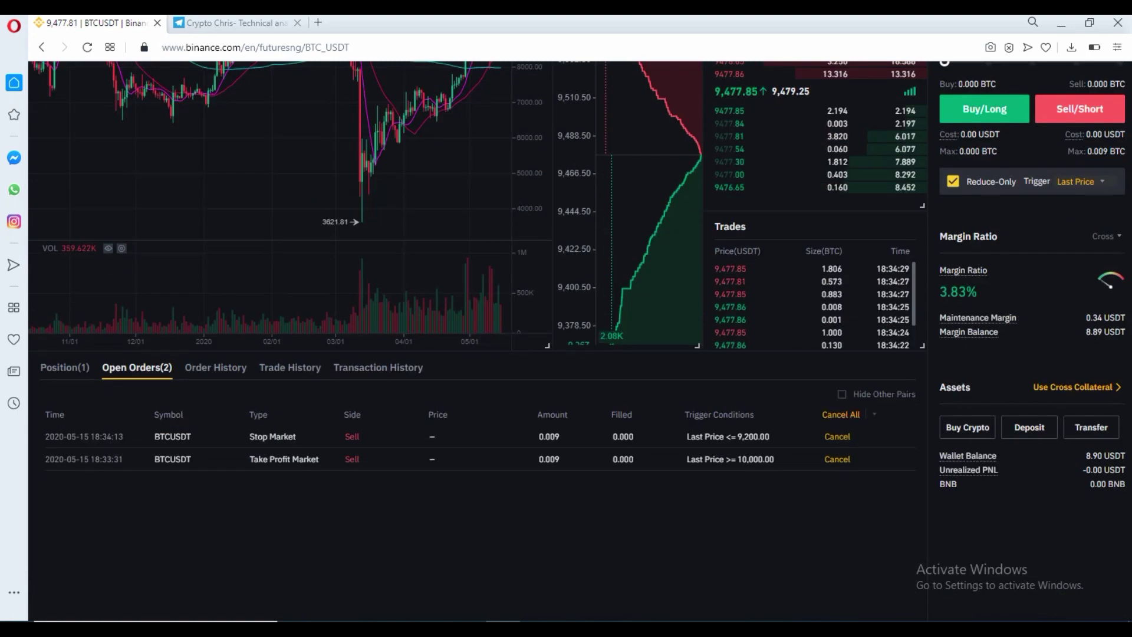
scroll(581, 341, "up", 3)
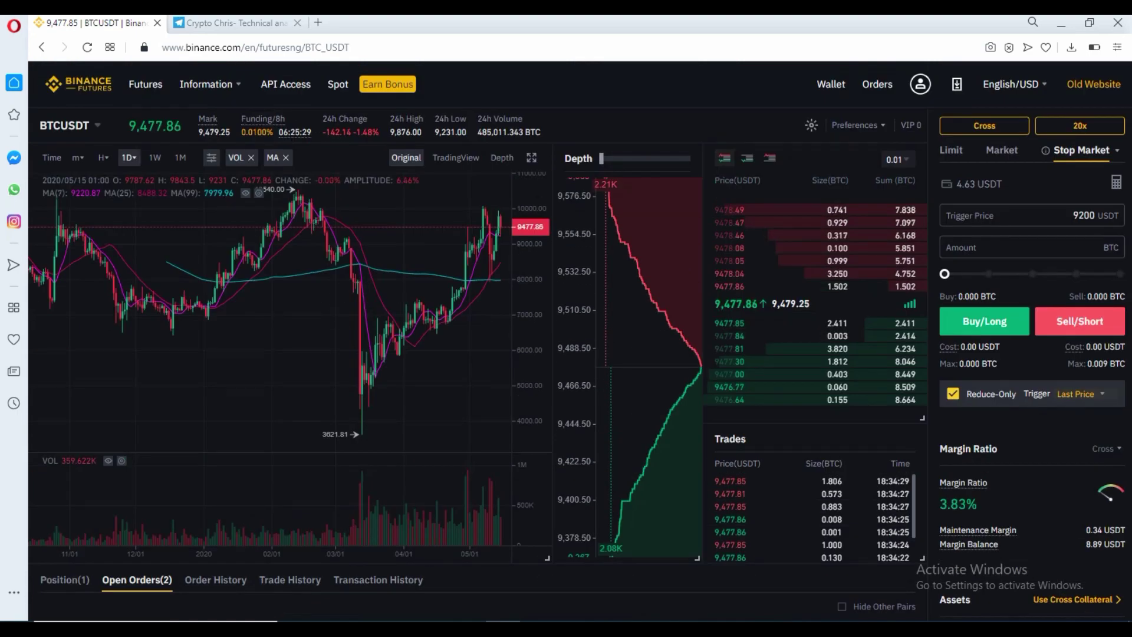
- View the calculator's PNL form for a long position and close it
mouse_move(1085, 150)
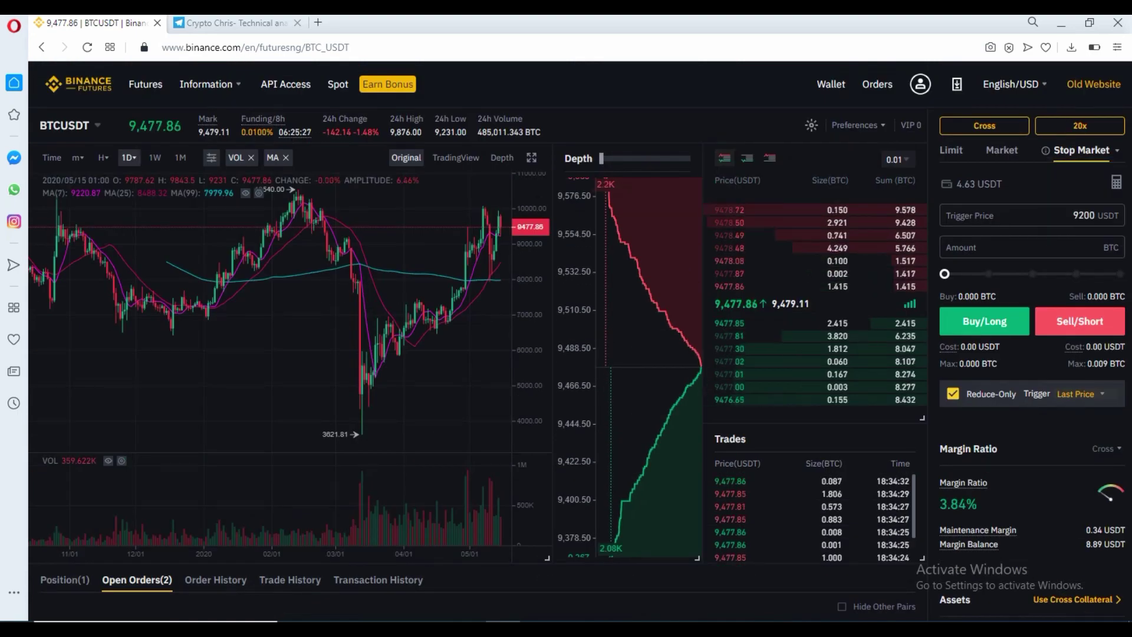
left_click(1115, 182)
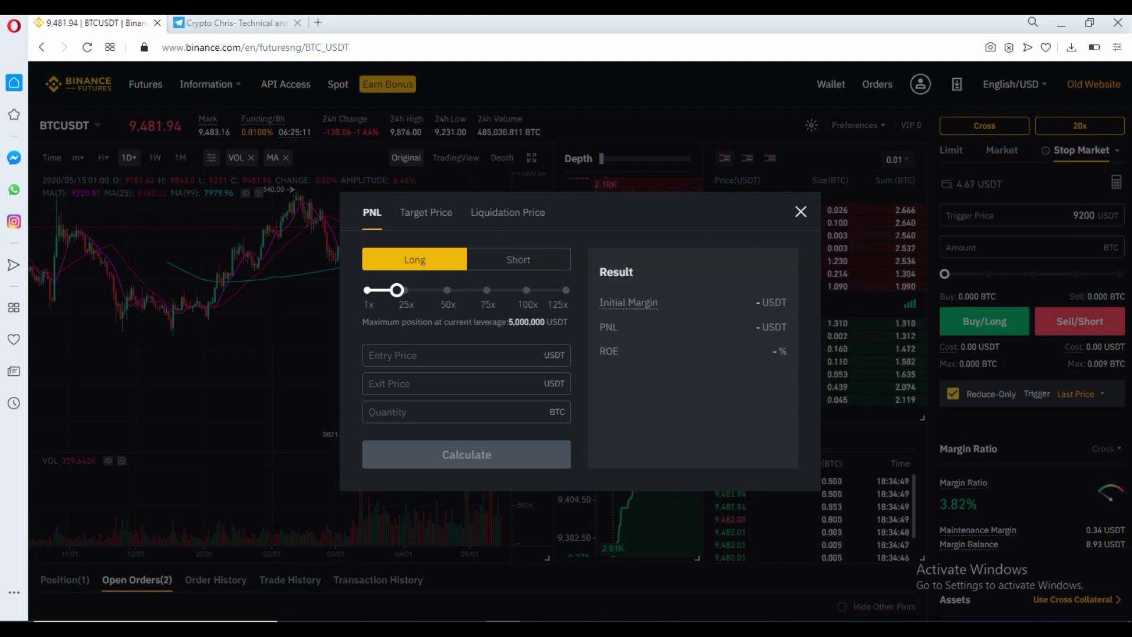
mouse_move(628, 302)
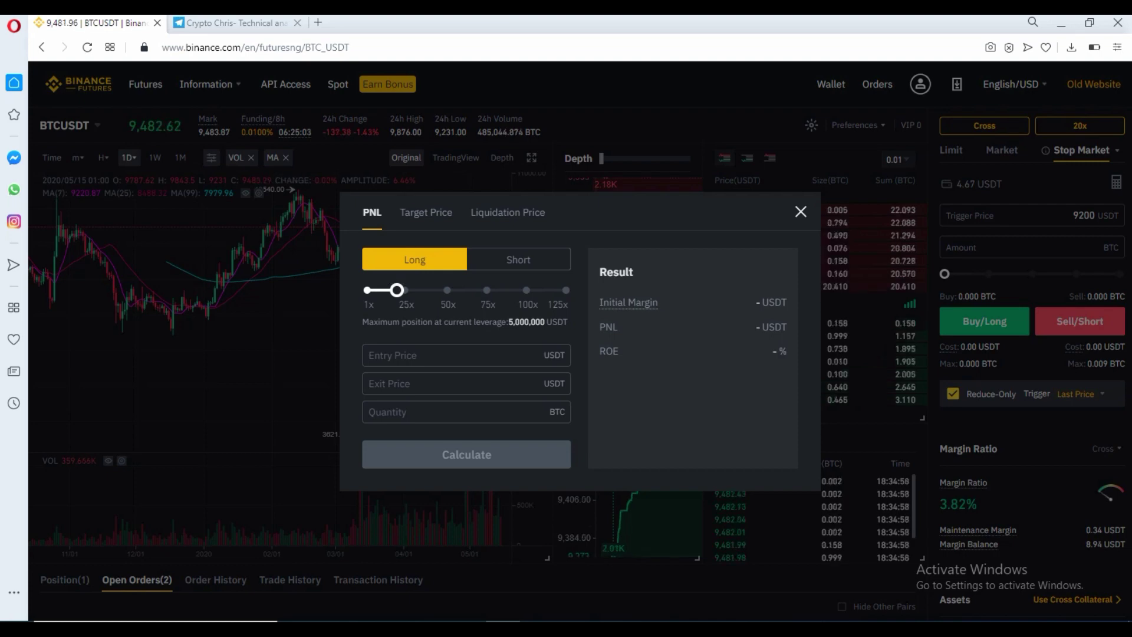
key("Escape")
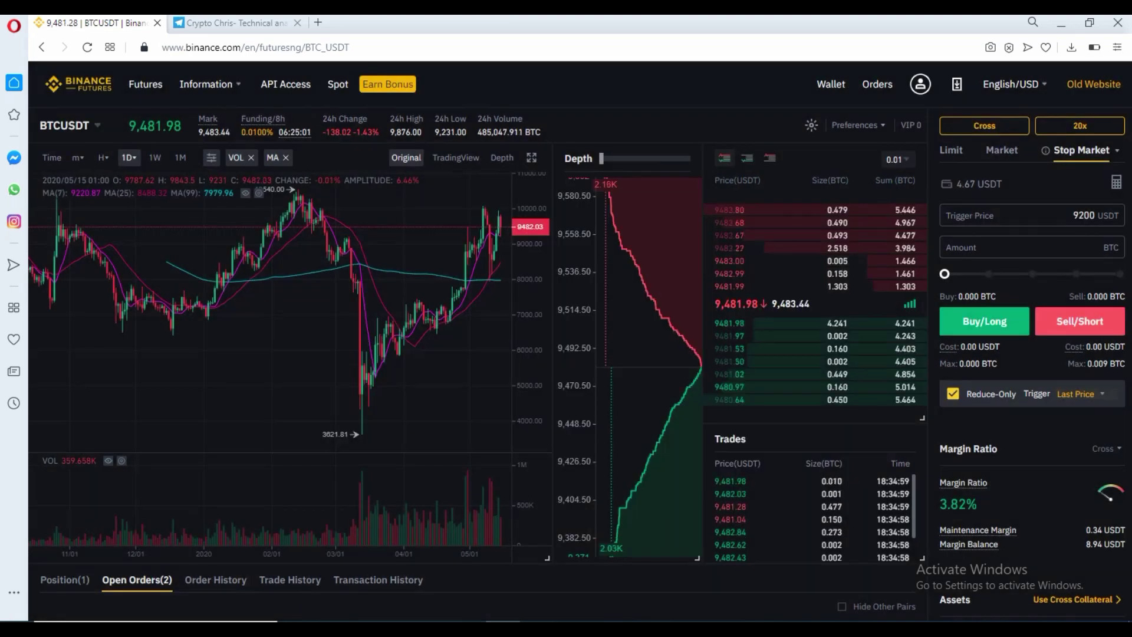
- Cancel all open orders and close the BTCUSDT position at market price
scroll(579, 341, "down", 1)
scroll(578, 342, "down", 4)
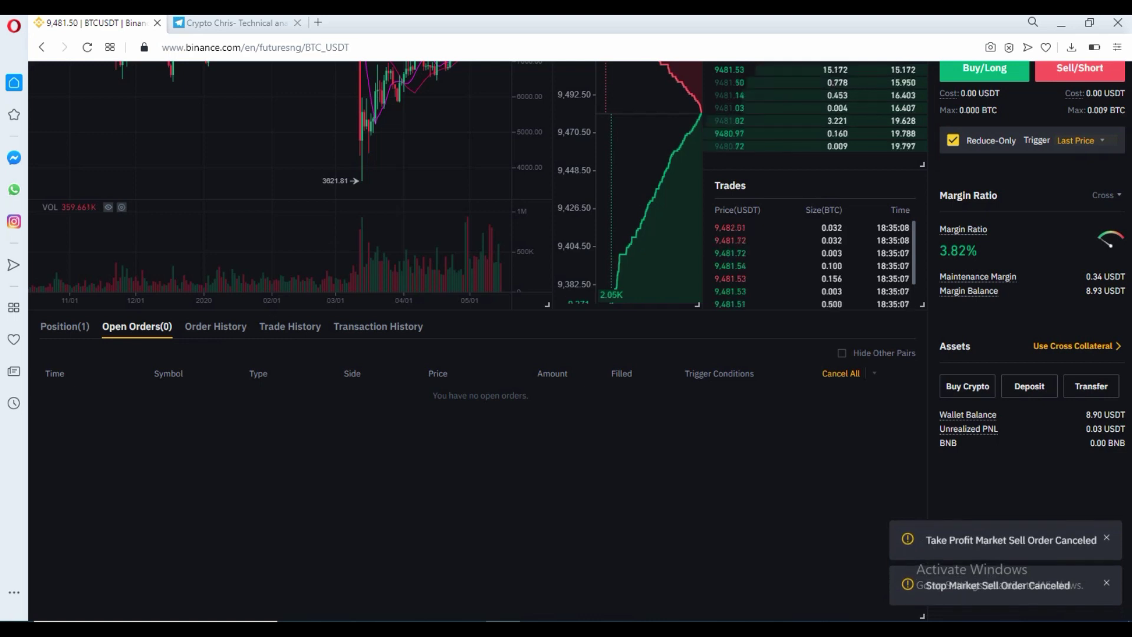
left_click(64, 326)
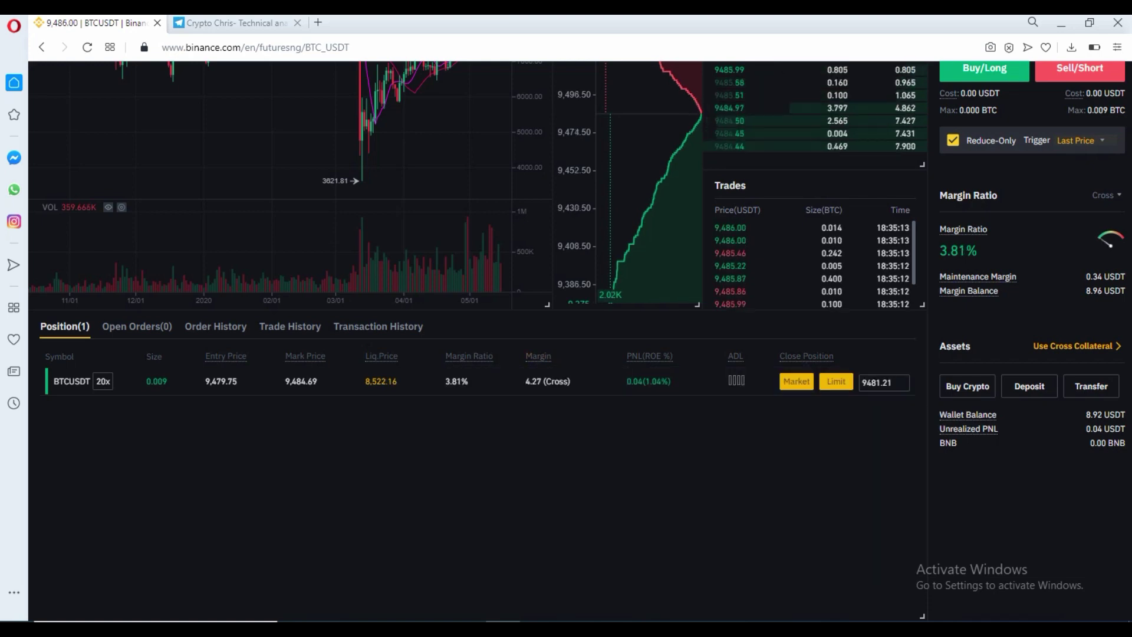
left_click(796, 381)
scroll(578, 339, "up", 5)
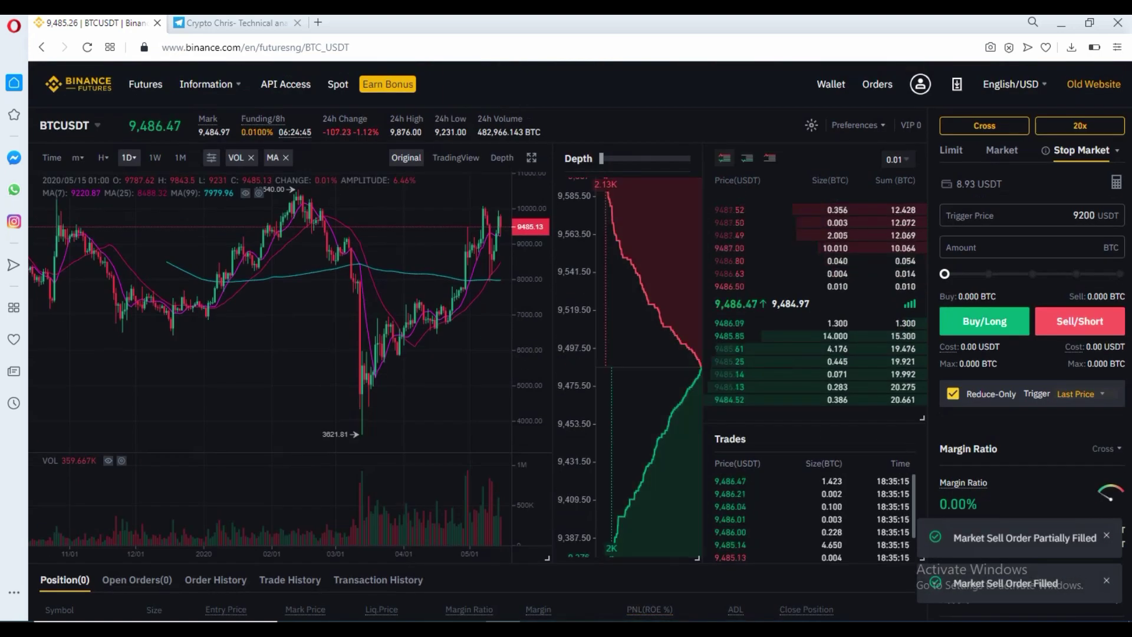
- Lower the BTCUSDT leverage to 15x and confirm the Cross margin mode
mouse_move(921, 84)
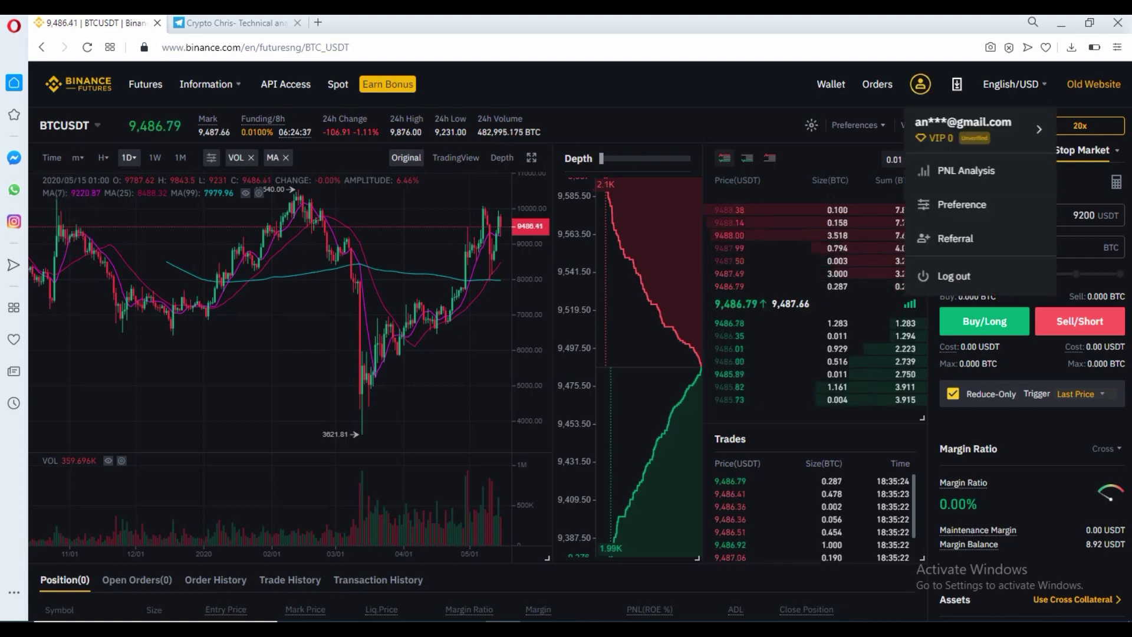
left_click(1080, 126)
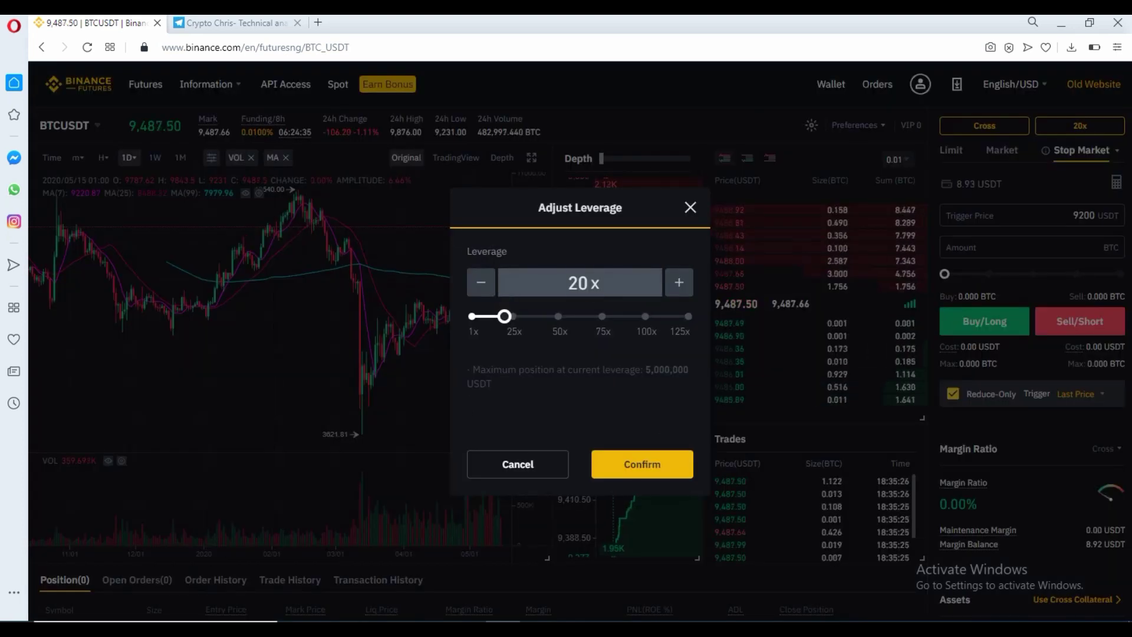
left_click(481, 283)
left_click(481, 282)
left_click(481, 282)
left_click(481, 282)
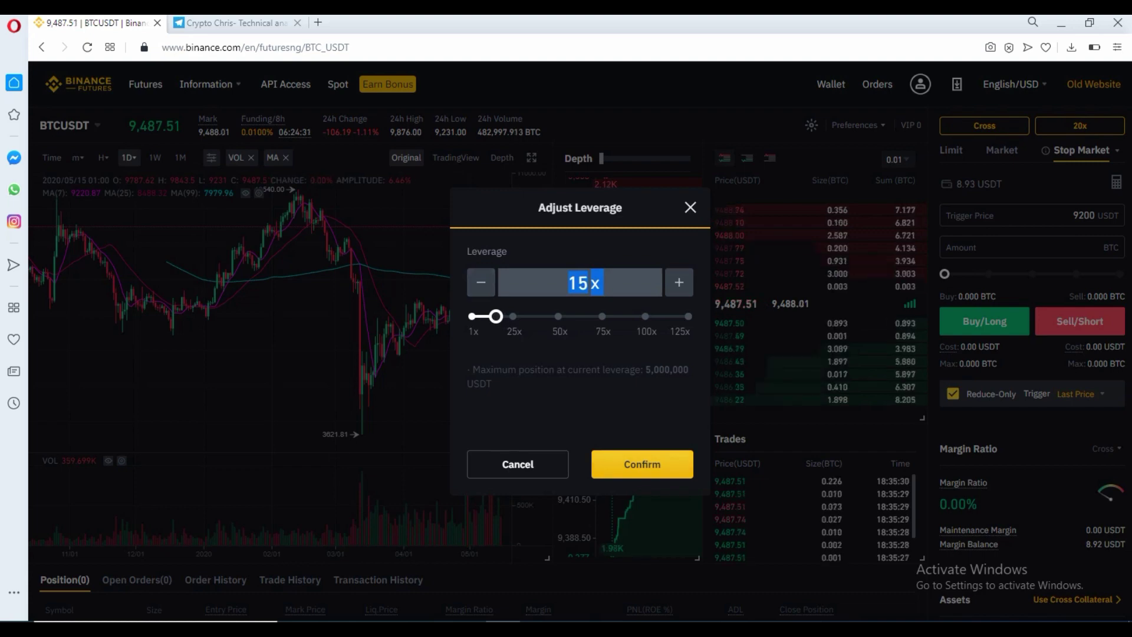
left_click(642, 464)
left_click(984, 125)
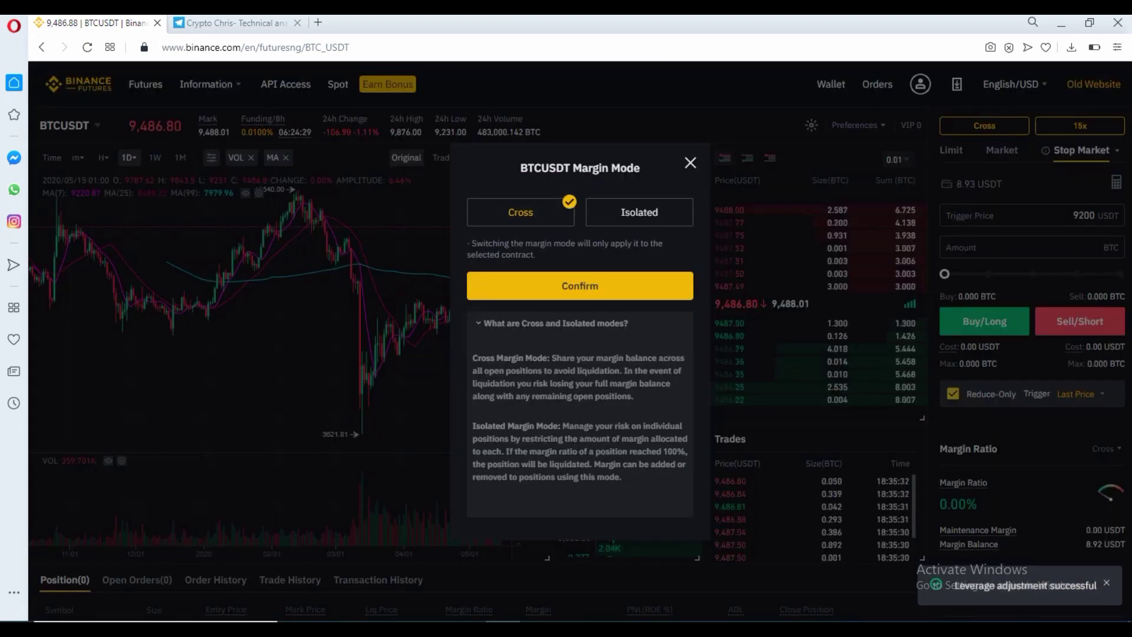
left_click(580, 285)
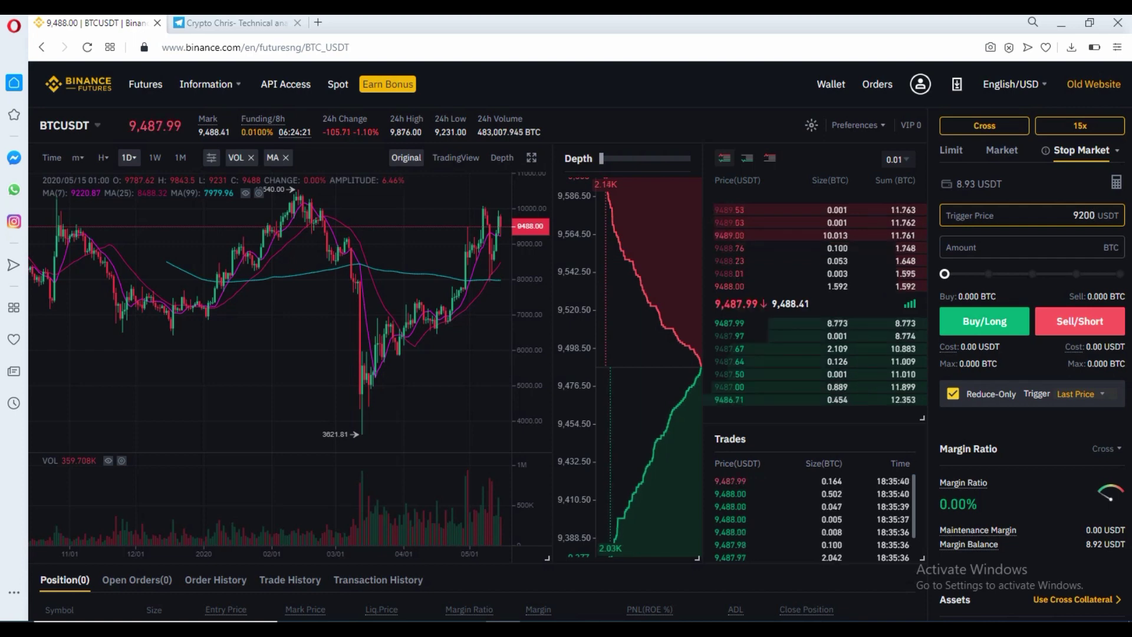
- Clear the stop trigger price, switch to a Limit order and set its price to 9488 USDT
key("BackSpace")
key("BackSpace")
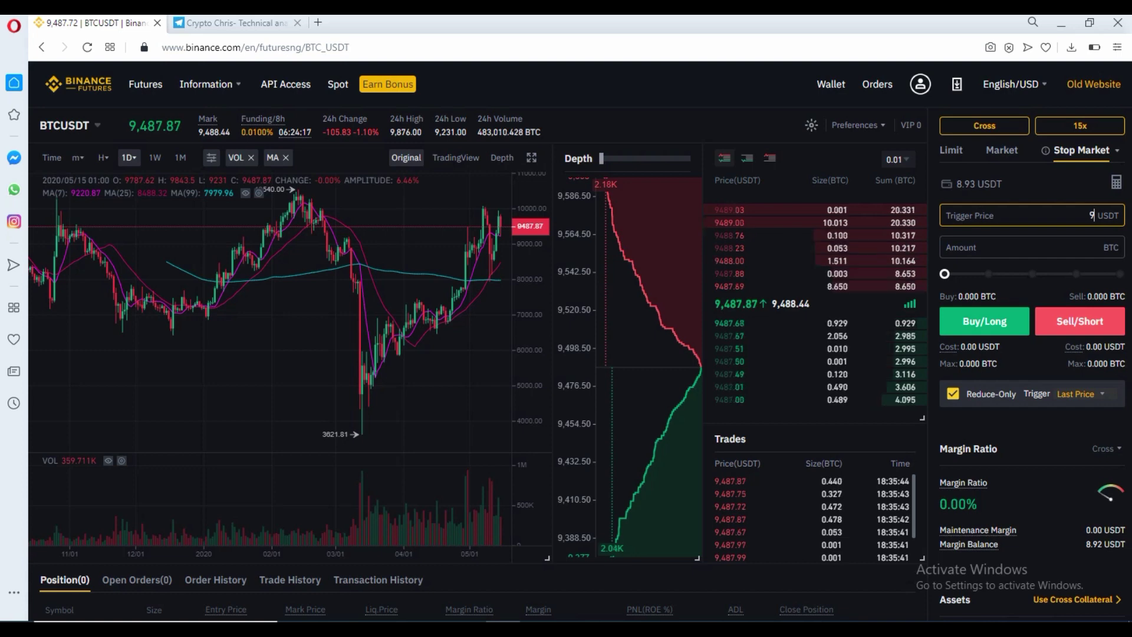
left_click(950, 150)
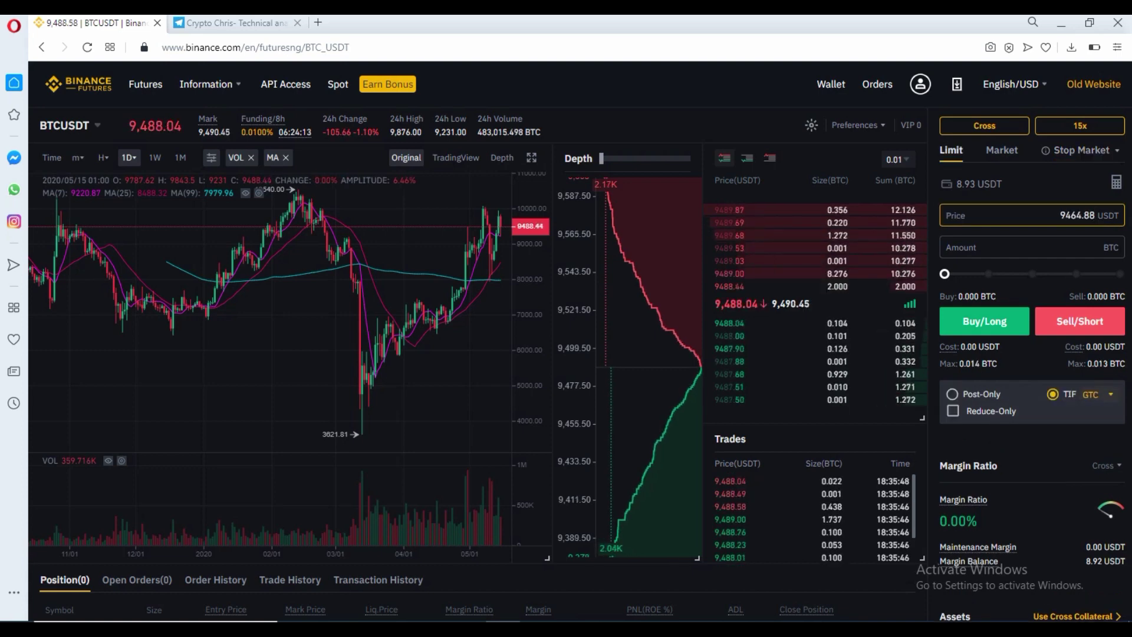
key("BackSpace")
key("BackSpace")
key("BackSpace")
key("BackSpace")
key("BackSpace")
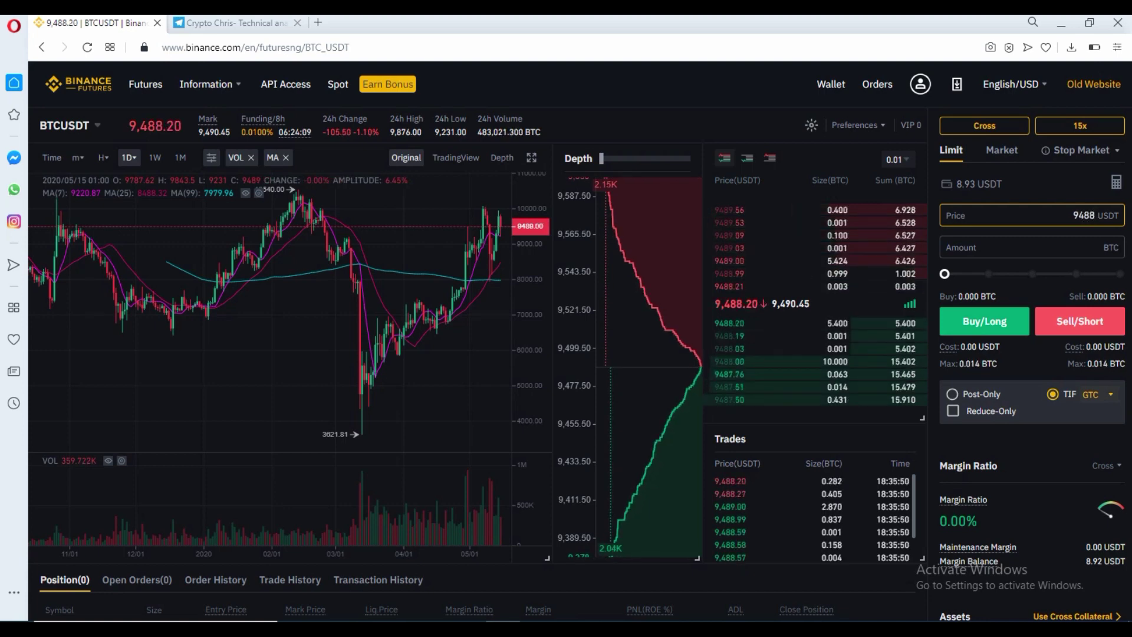
- Set the limit order amount to 50%, submit it as Sell/Short and review the resulting BTCUSDT position
left_click_drag(944, 273, 1120, 273)
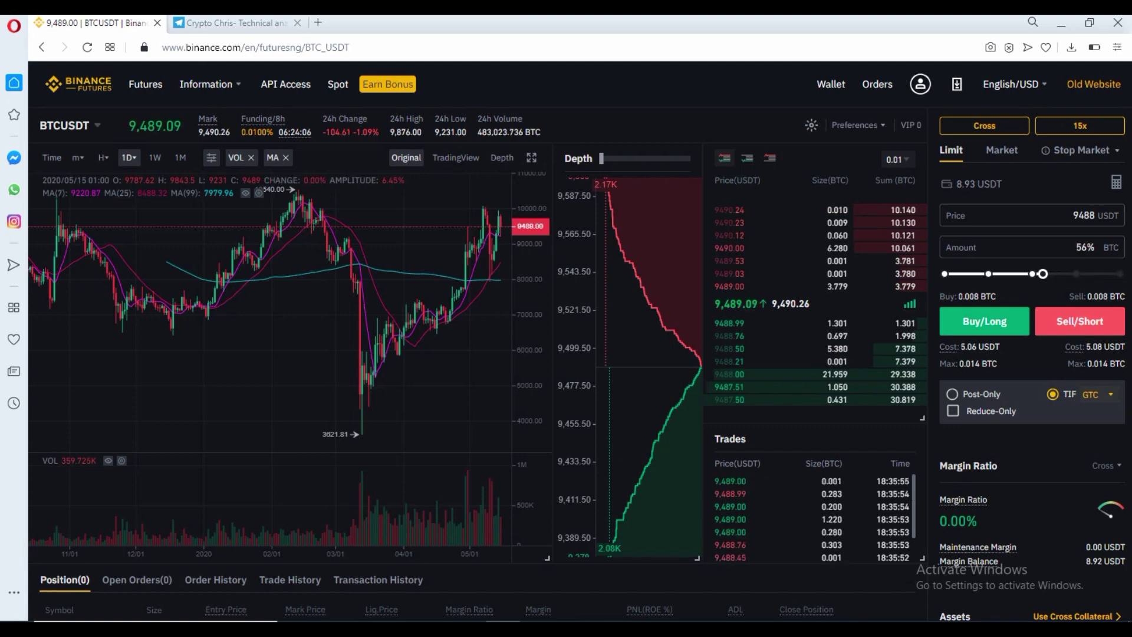
left_click_drag(1035, 273, 1032, 274)
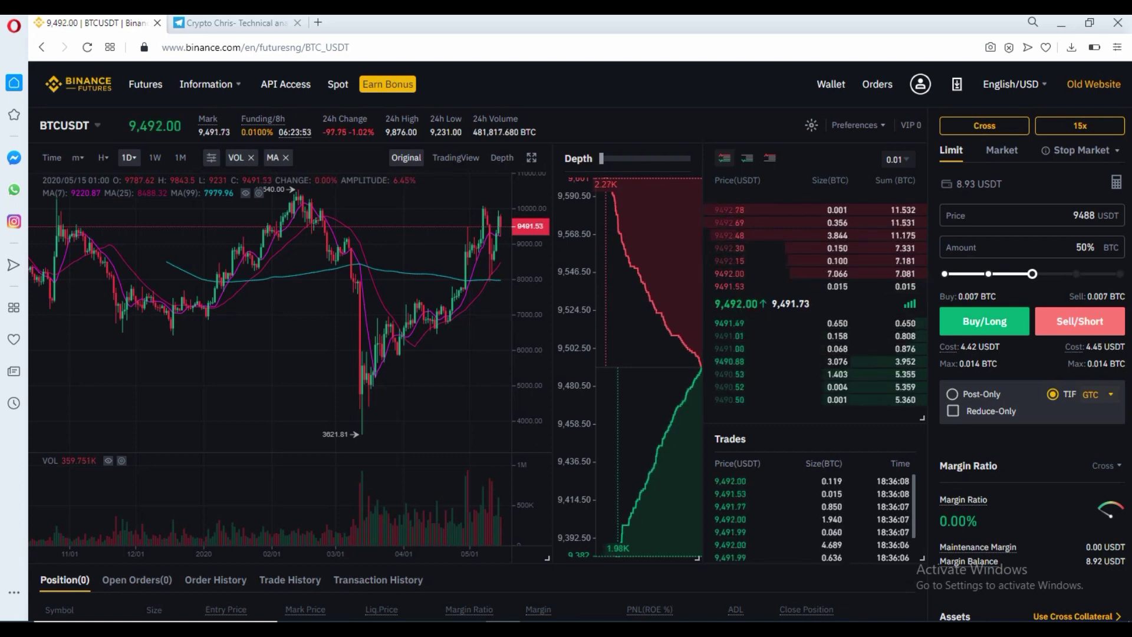
left_click(1080, 321)
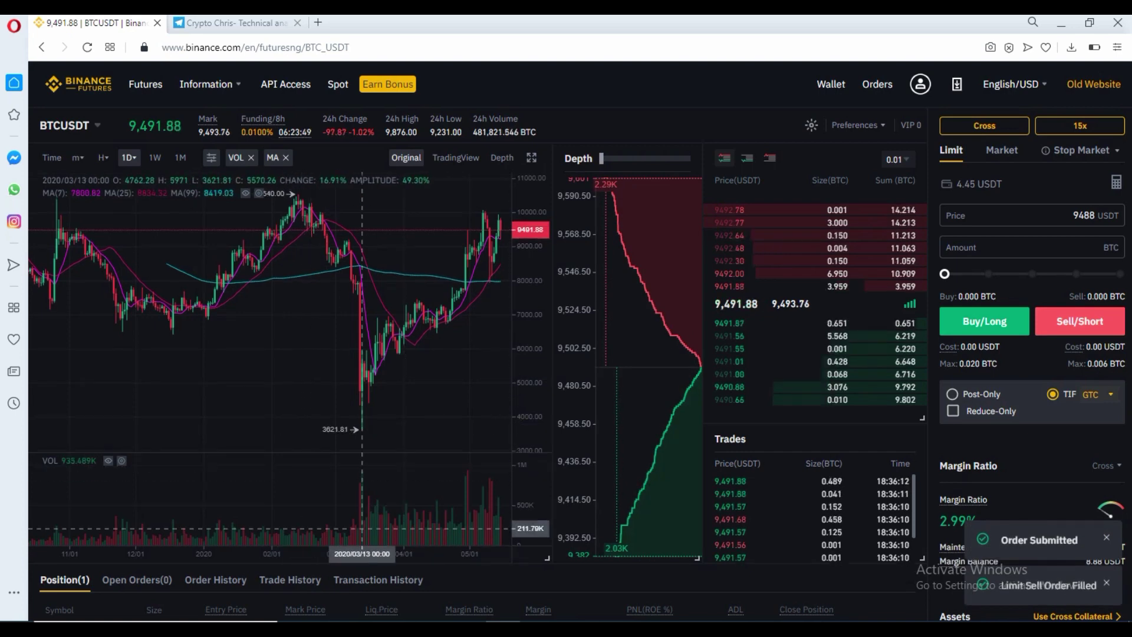
scroll(328, 324, "down", 3)
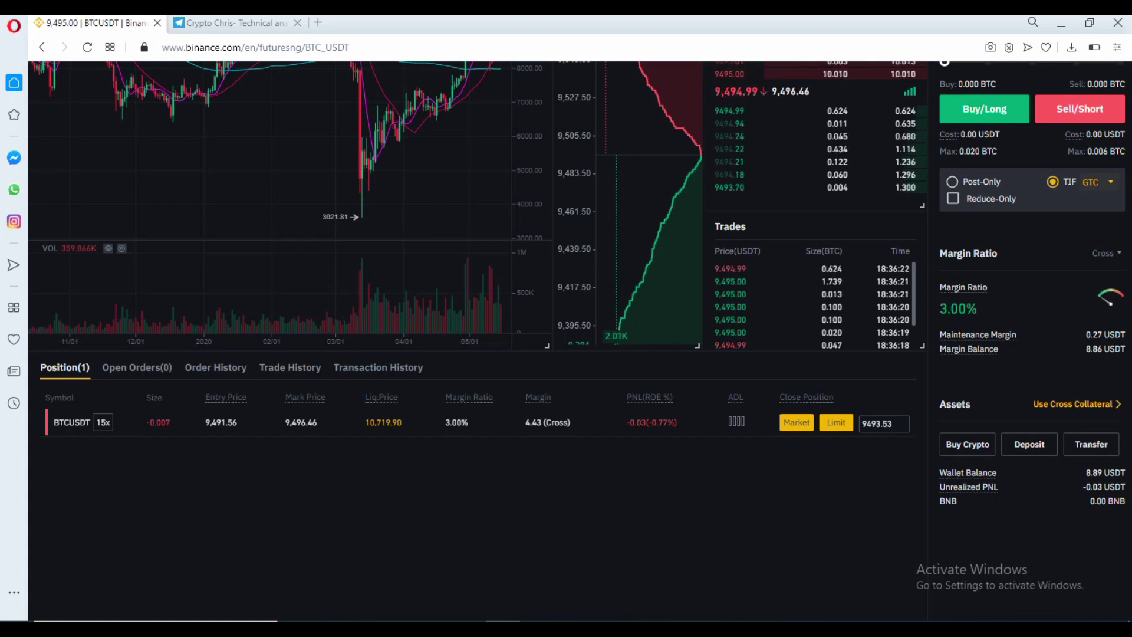
scroll(477, 330, "up", 4)
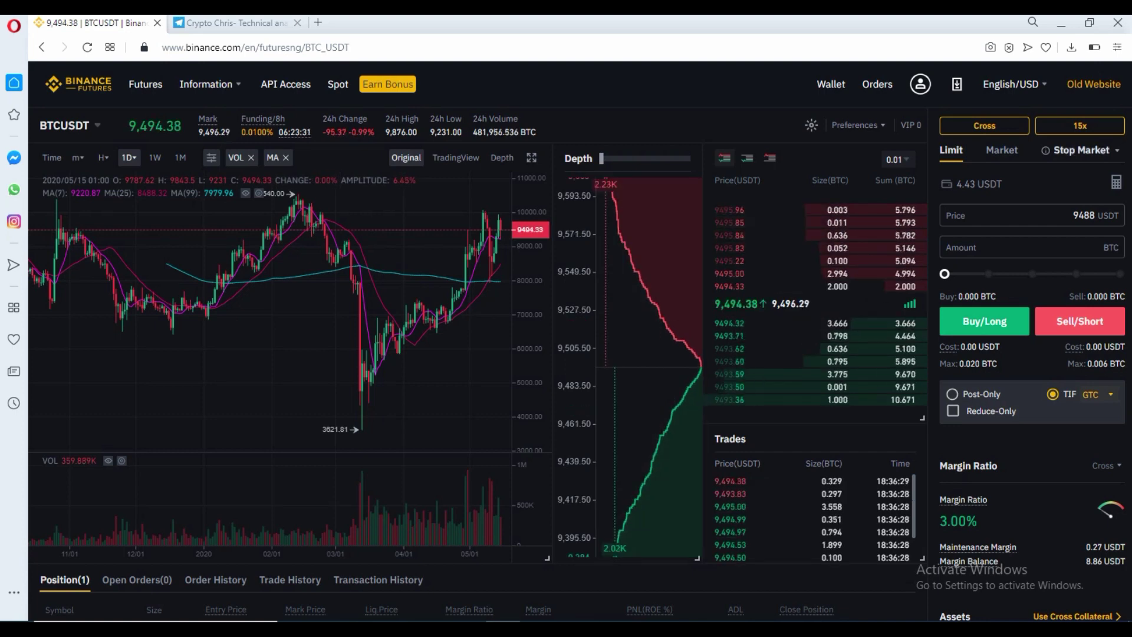
- Submit a reduce-only Stop Market Buy/Long order for 100% of the position with a trigger price of 9600 USDT
left_click(1081, 150)
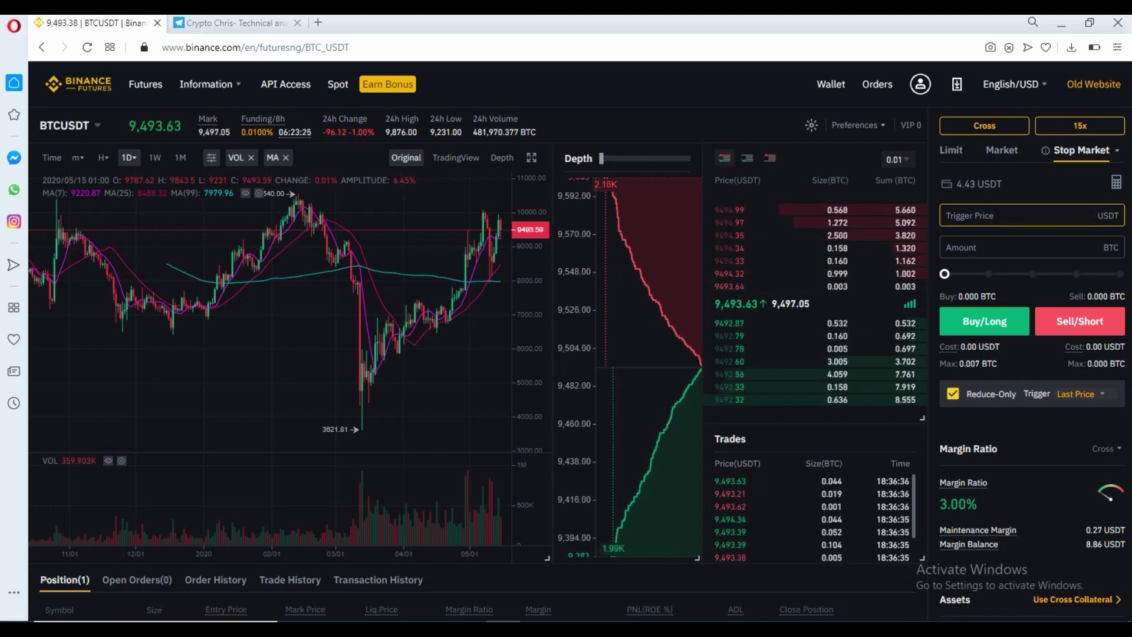
scroll(577, 342, "down", 2)
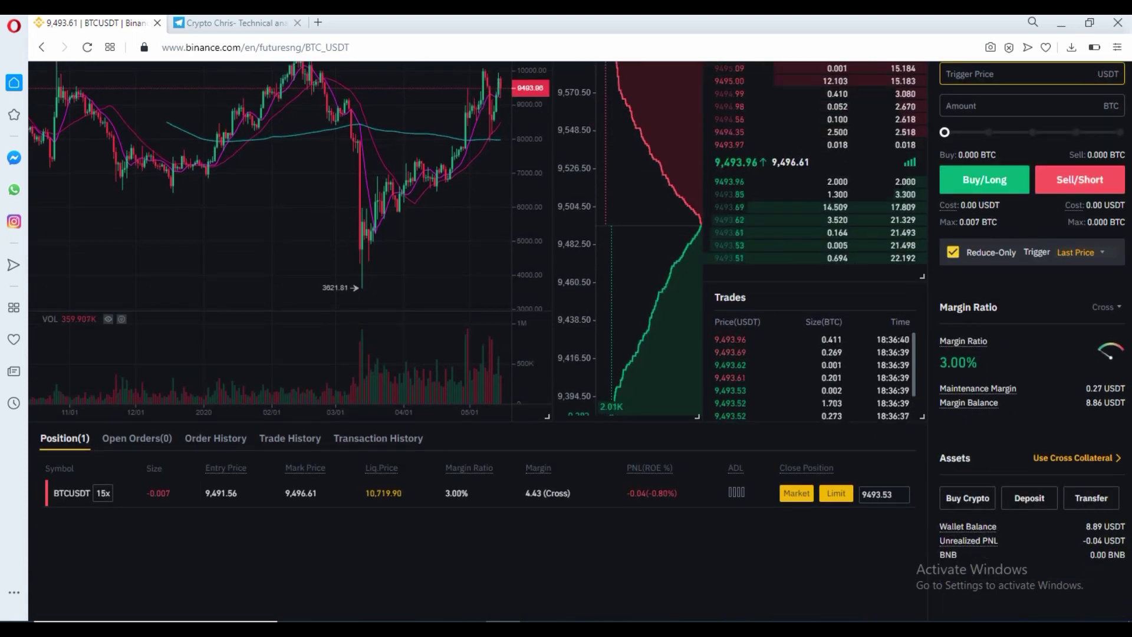
scroll(1092, 215, "up", 2)
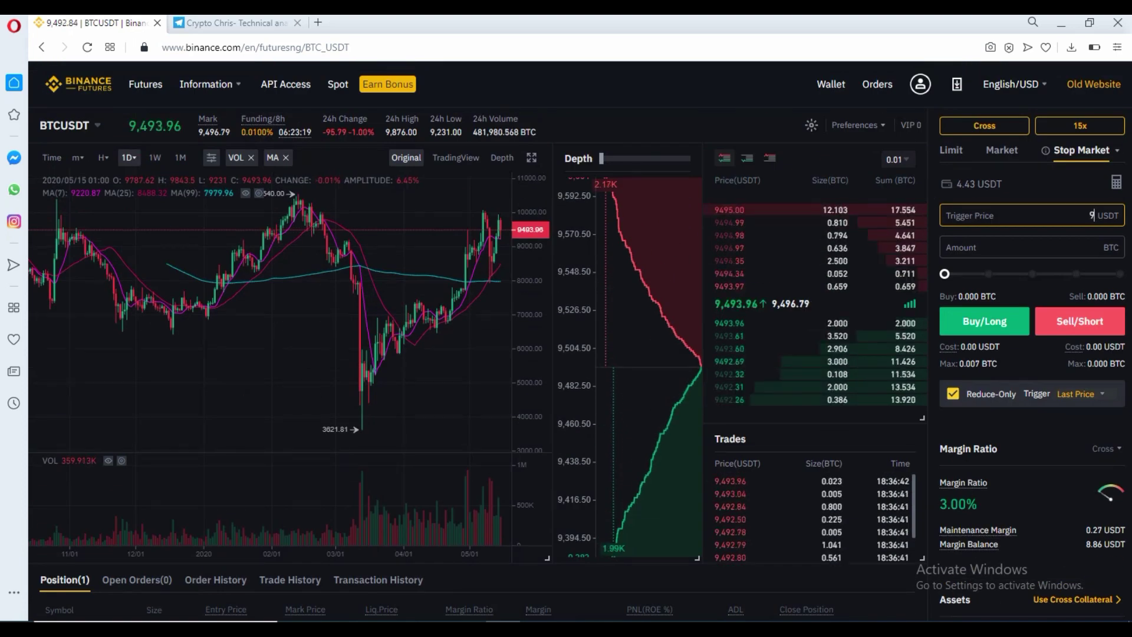
type("600")
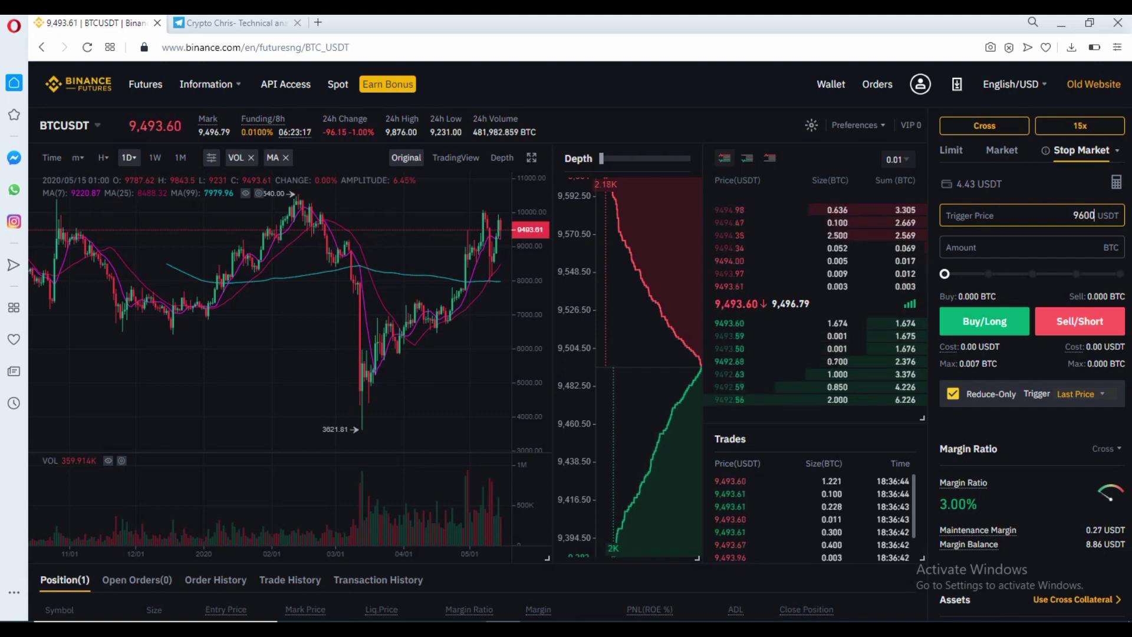
left_click_drag(945, 273, 1028, 274)
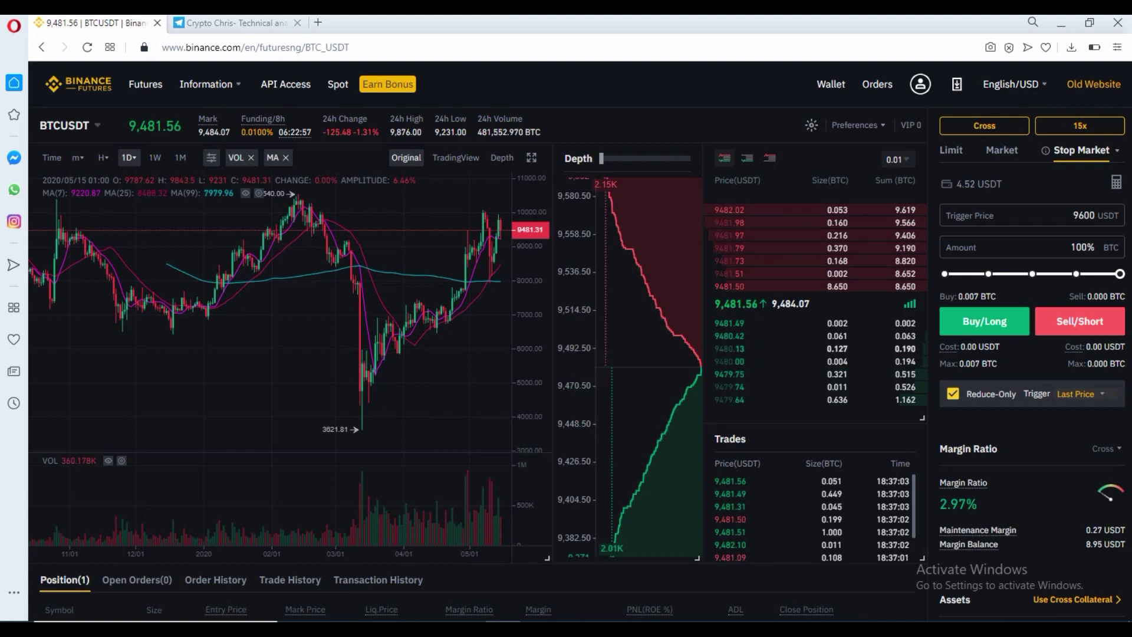
left_click(984, 321)
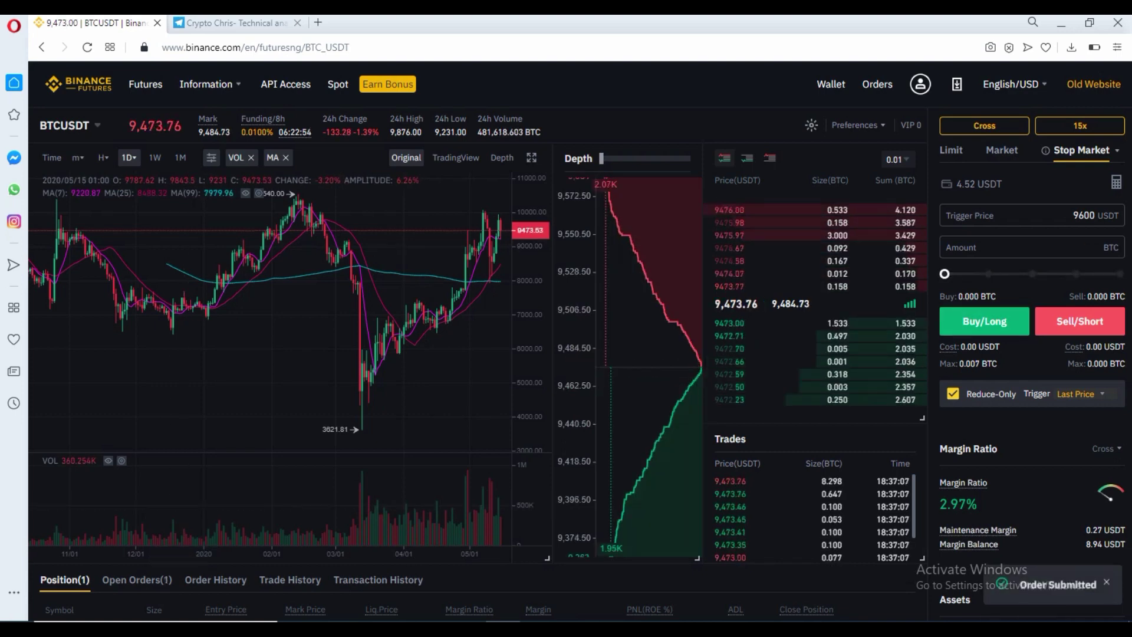
- Review the stop order's type, amount and trigger condition among the open orders
left_click(137, 580)
scroll(195, 575, "down", 4)
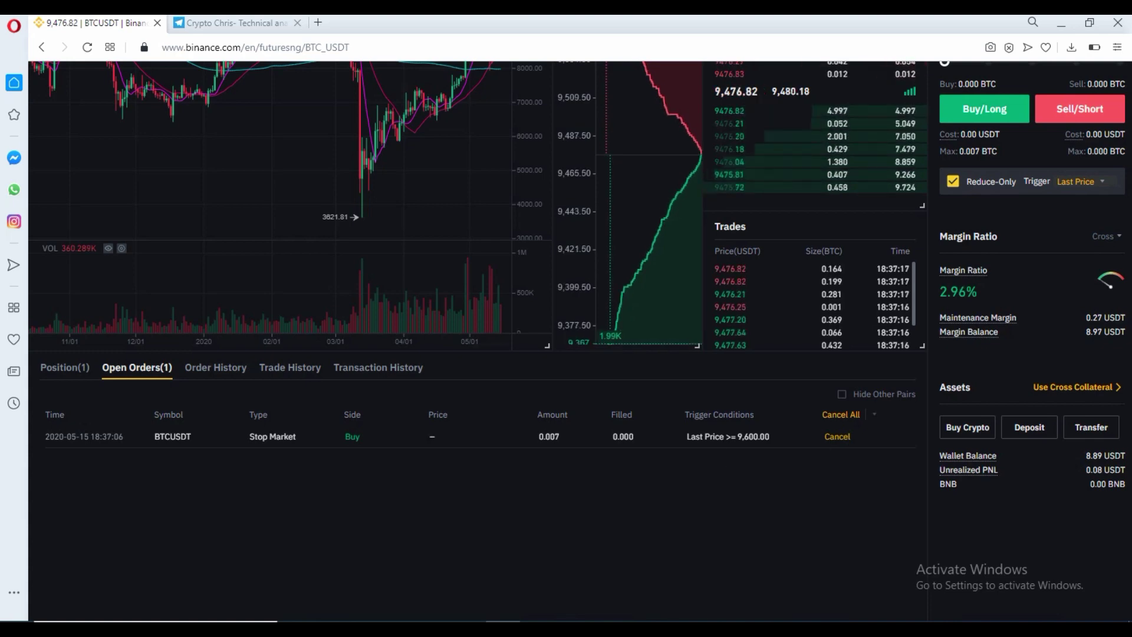
scroll(566, 339, "up", 3)
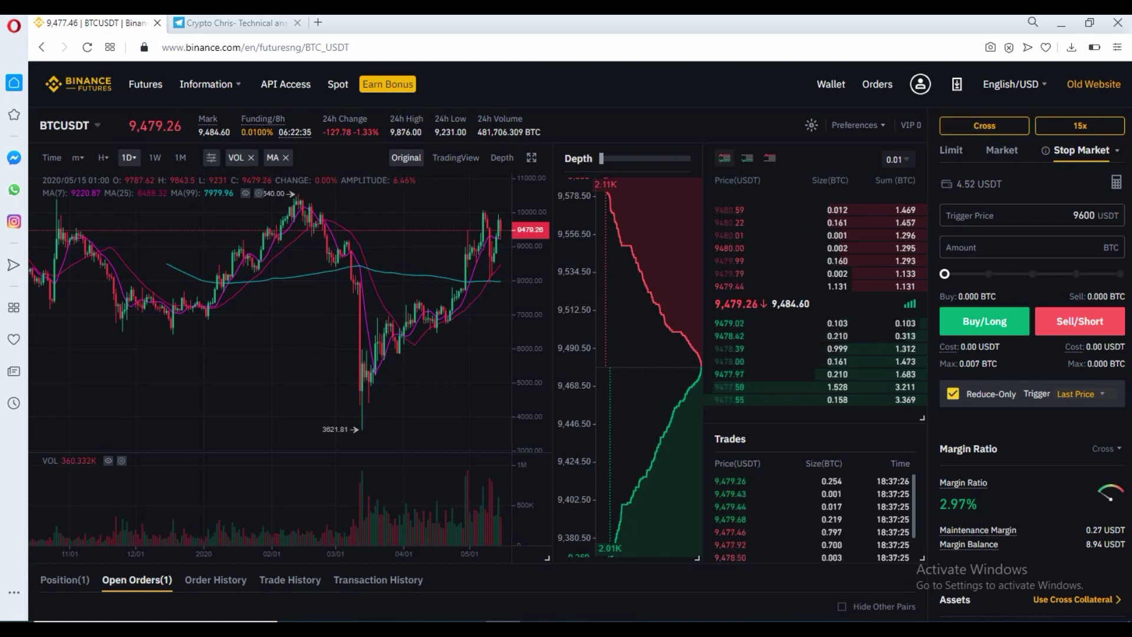
- Set the Stop Market trigger price to 9200 USDT and the amount to 100%
left_click(1093, 215)
key("BackSpace")
key("BackSpace")
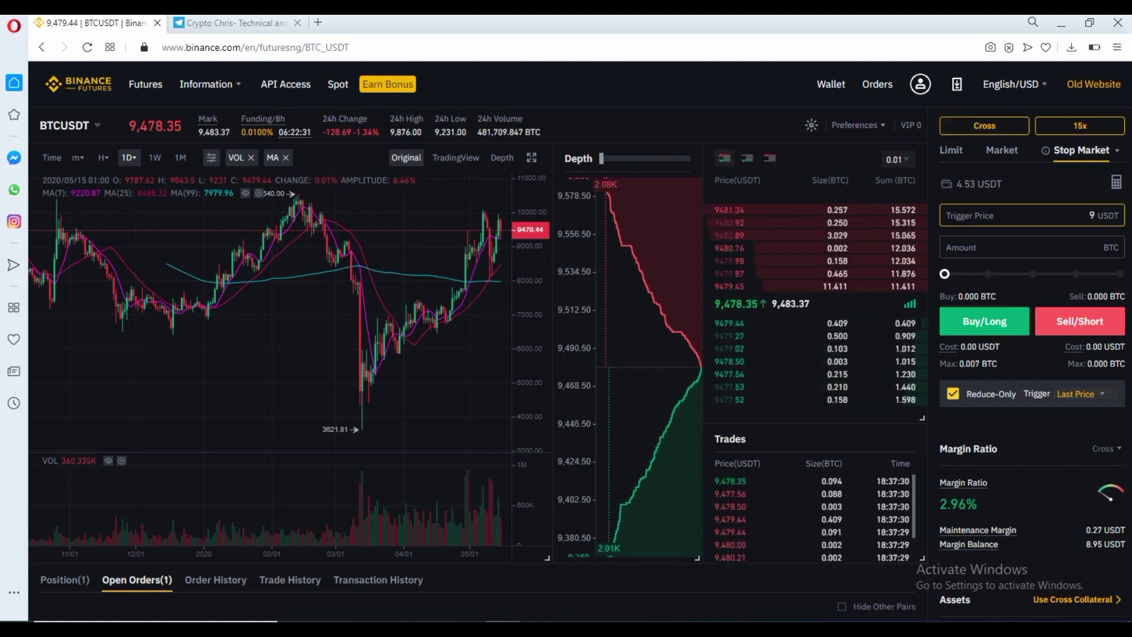
type("2")
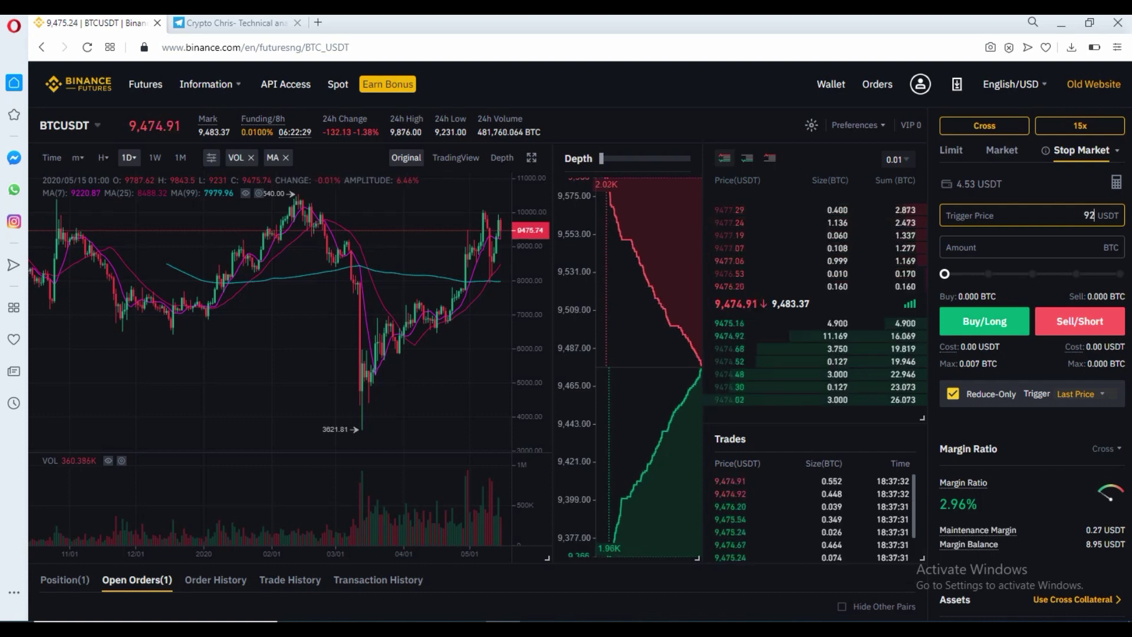
left_click_drag(945, 273, 1120, 273)
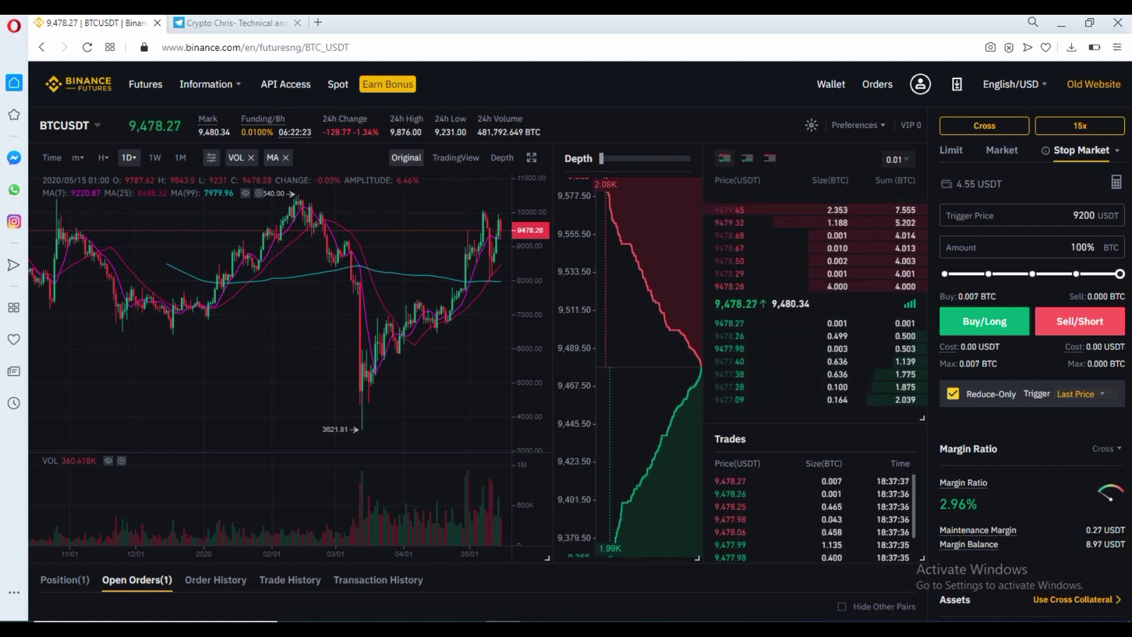
- View the calculator's PNL form for long and short positions and close it
left_click(1116, 182)
left_click(518, 259)
left_click(414, 259)
left_click(517, 259)
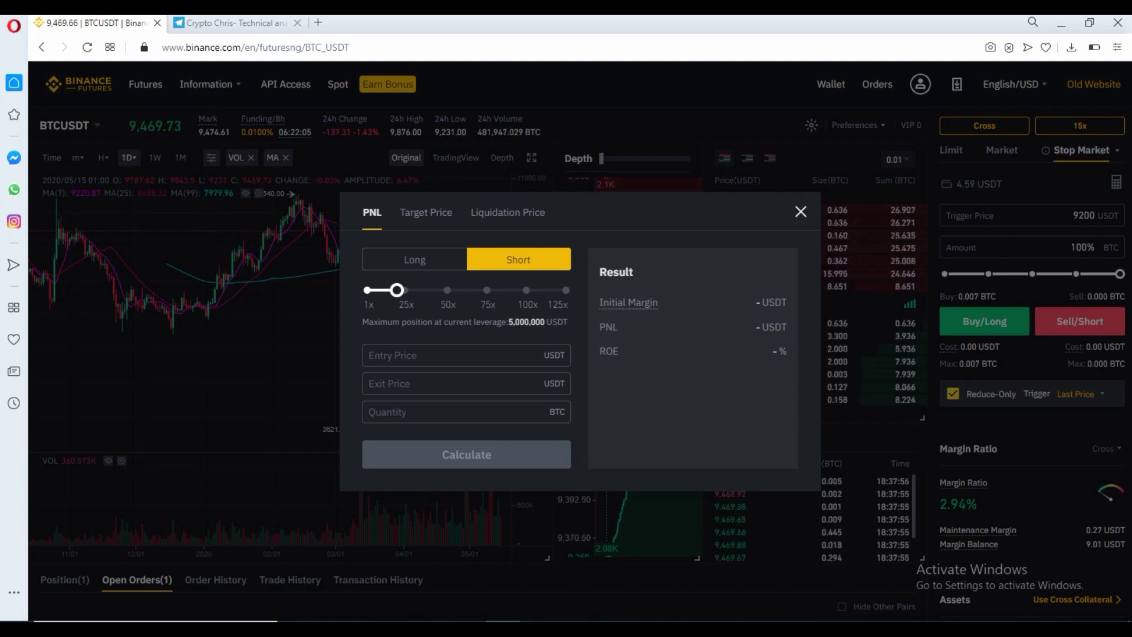
key("Escape")
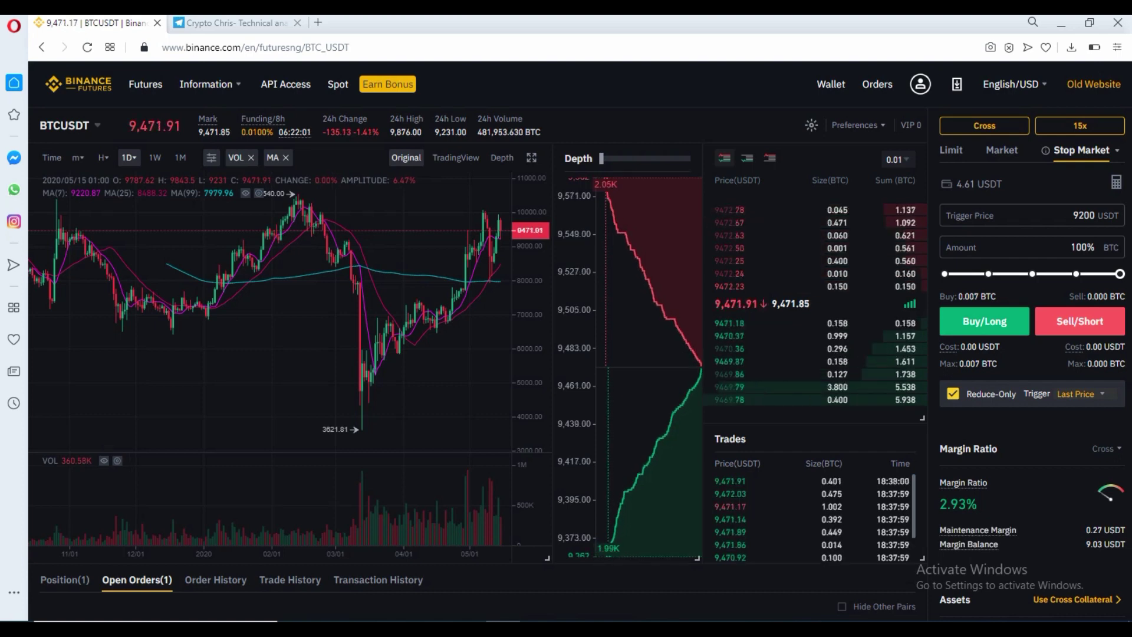
- Submit the prepared reduce-only order as Buy/Long and review both open orders' types and trigger conditions
left_click(985, 321)
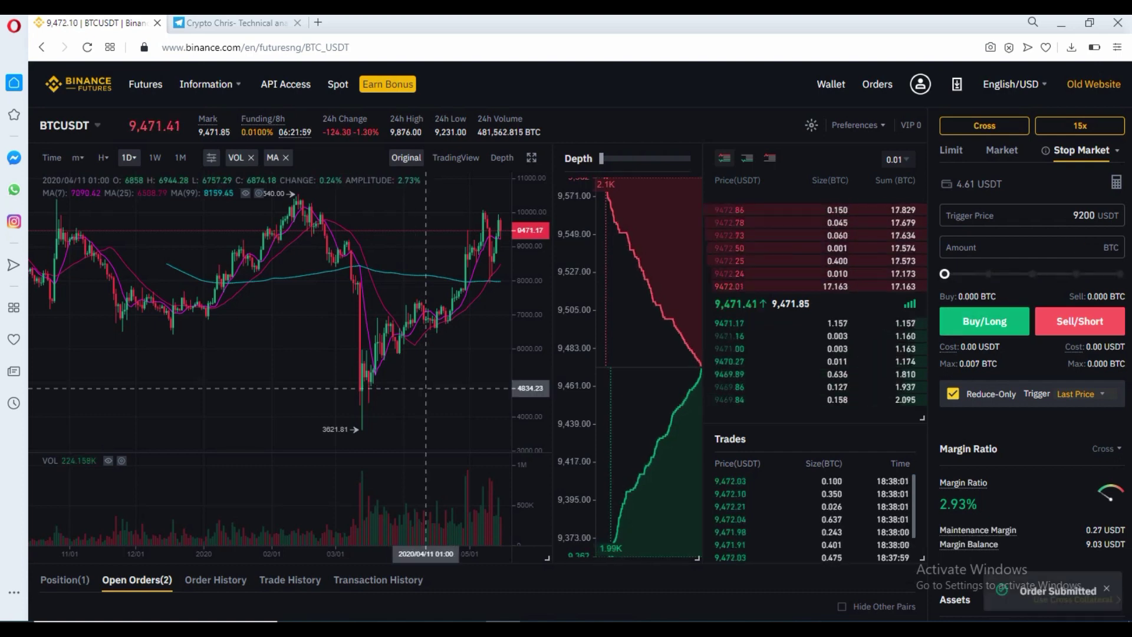
scroll(189, 372, "down", 2)
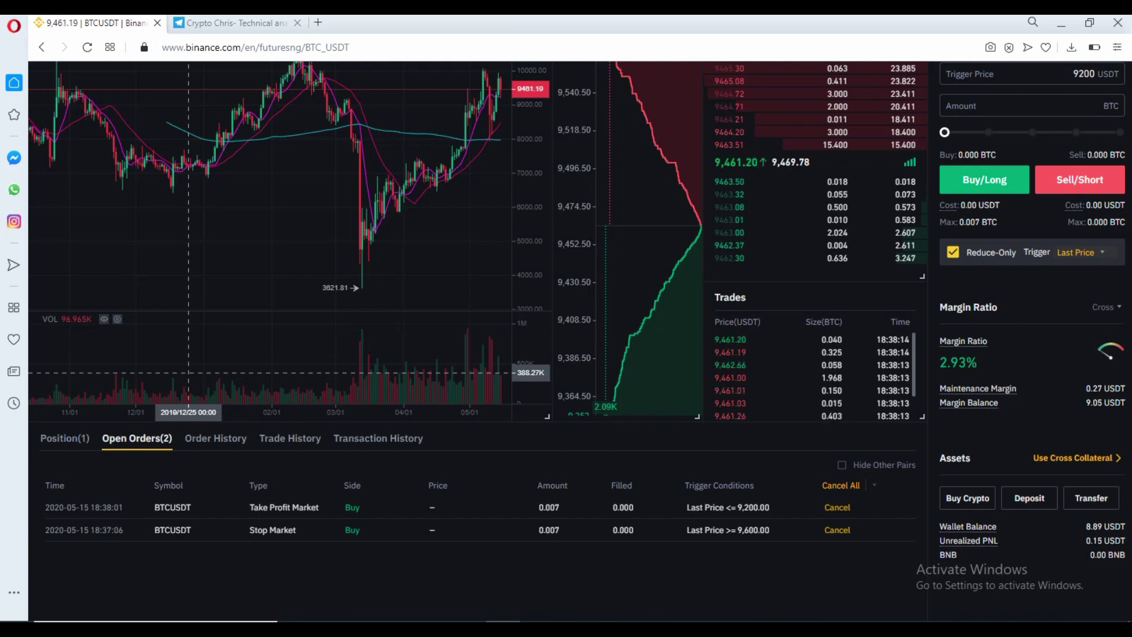
scroll(580, 341, "up", 1)
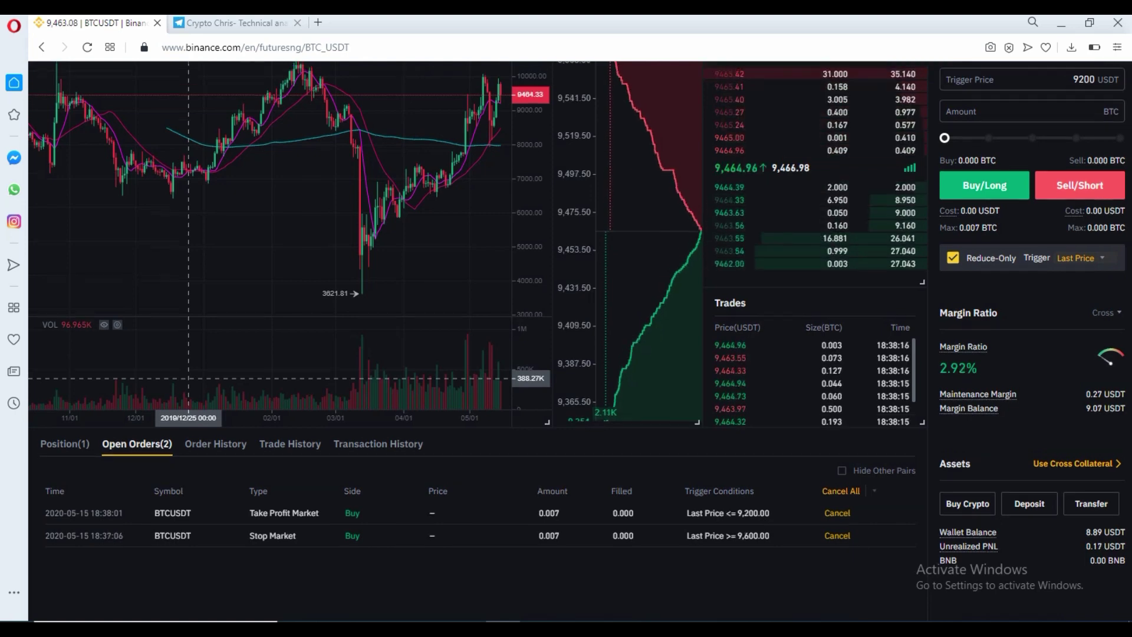
scroll(584, 342, "up", 3)
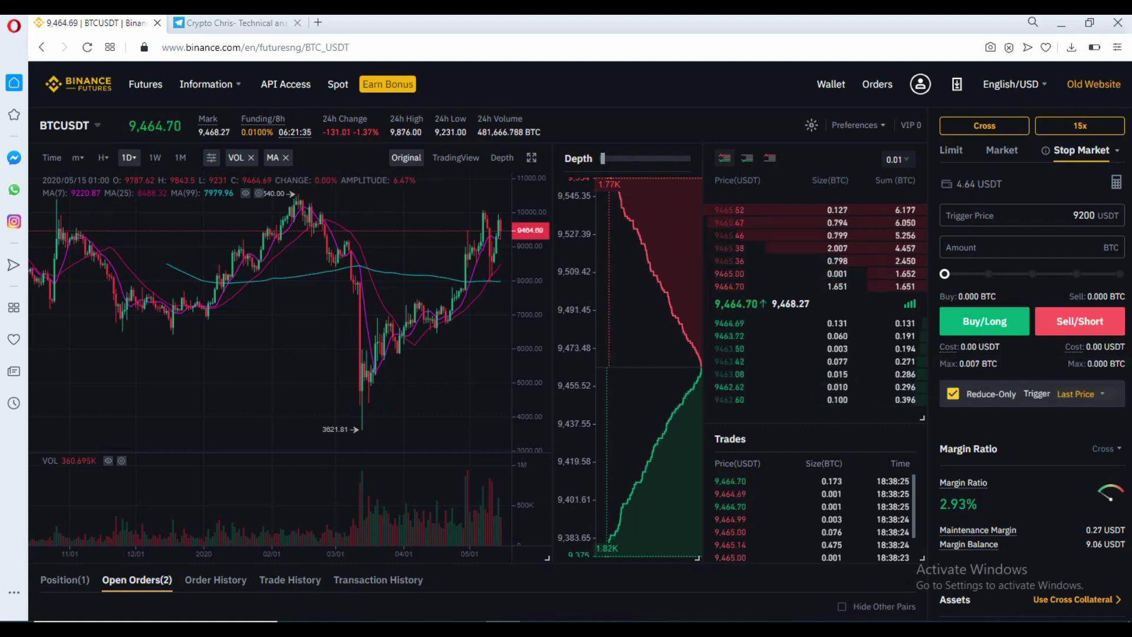
- Compare the Limit and Stop Market order forms, return to Limit, and check the open orders and BTCUSDT position
left_click(951, 150)
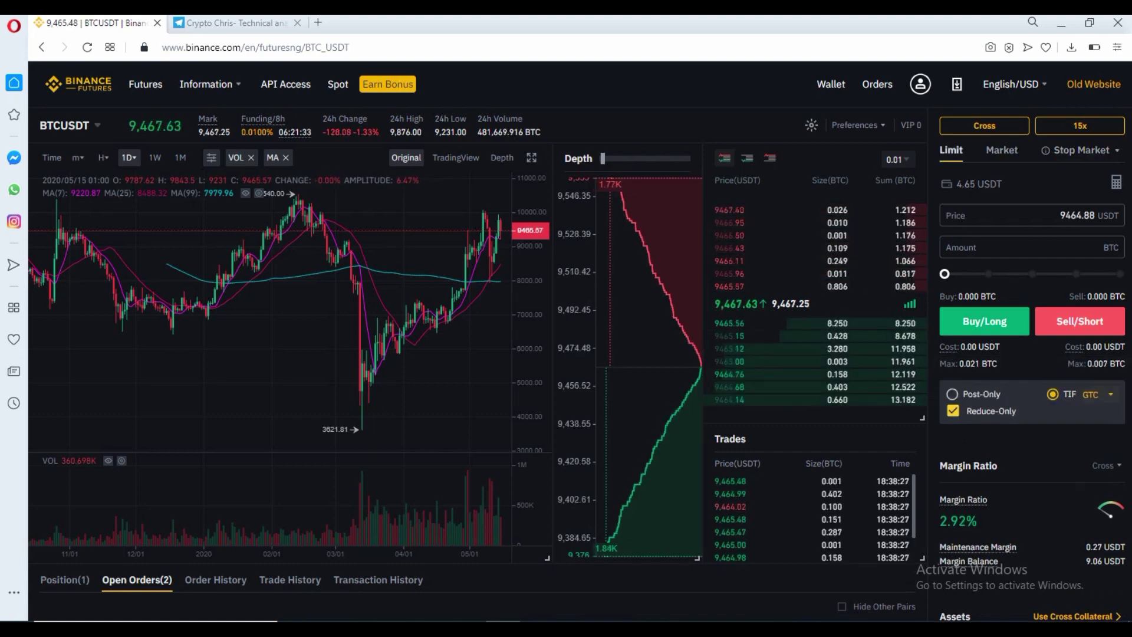
left_click(1073, 150)
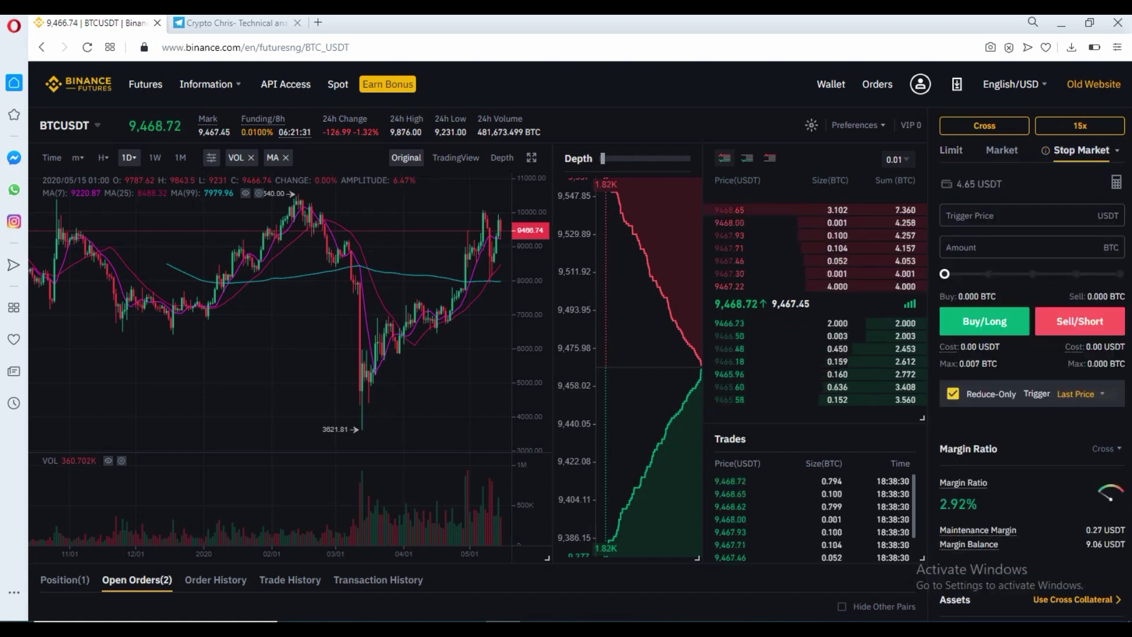
left_click(950, 150)
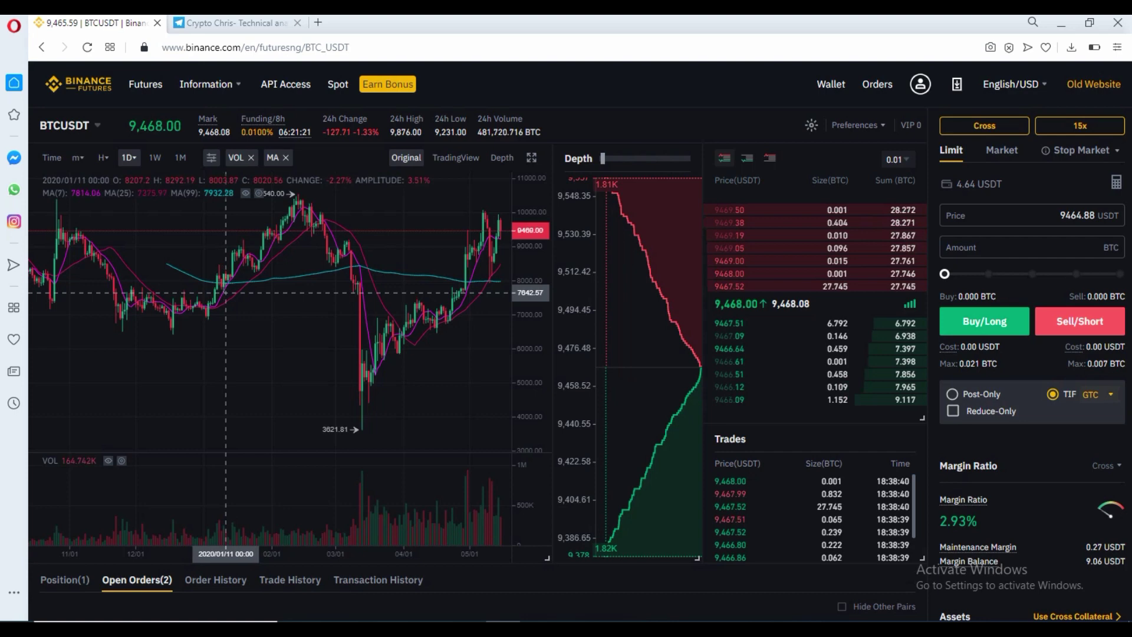
scroll(577, 341, "down", 1)
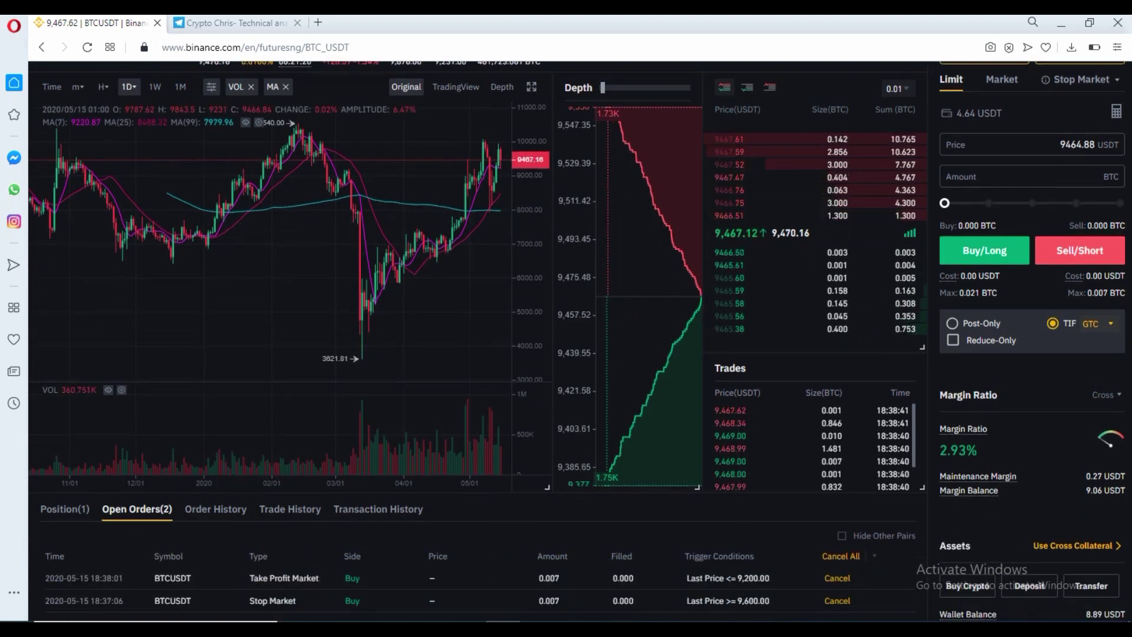
left_click(64, 509)
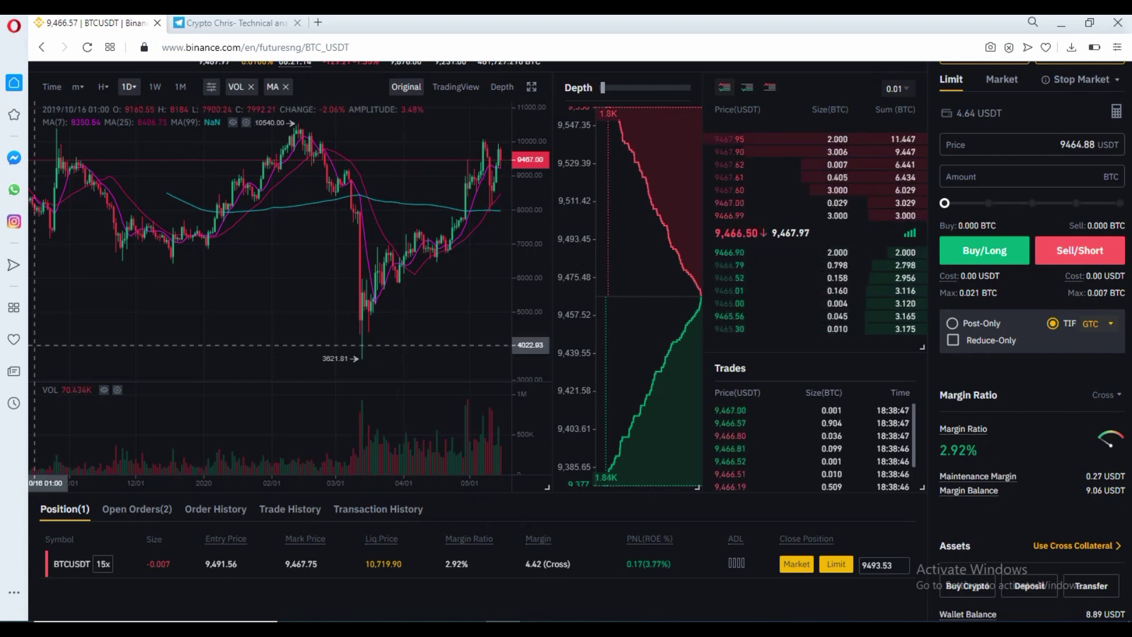
- Switch to the Telegram channel page, look through its posts and return to Binance Futures
key("ctrl+Tab")
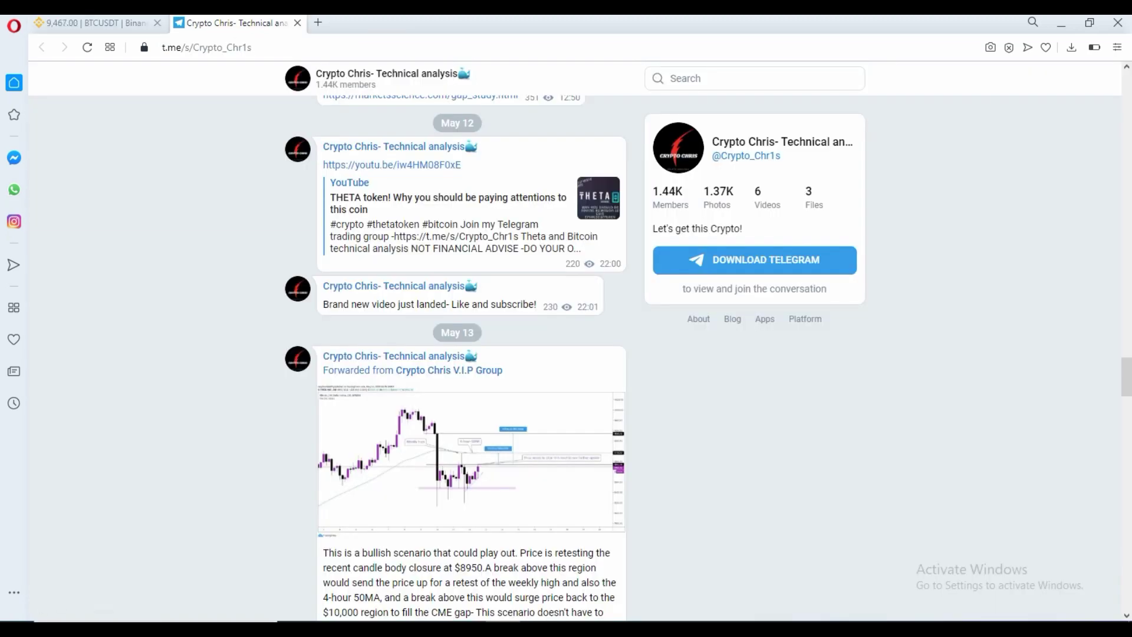
scroll(472, 354, "up", 10)
scroll(472, 354, "down", 10)
key("ctrl+Tab")
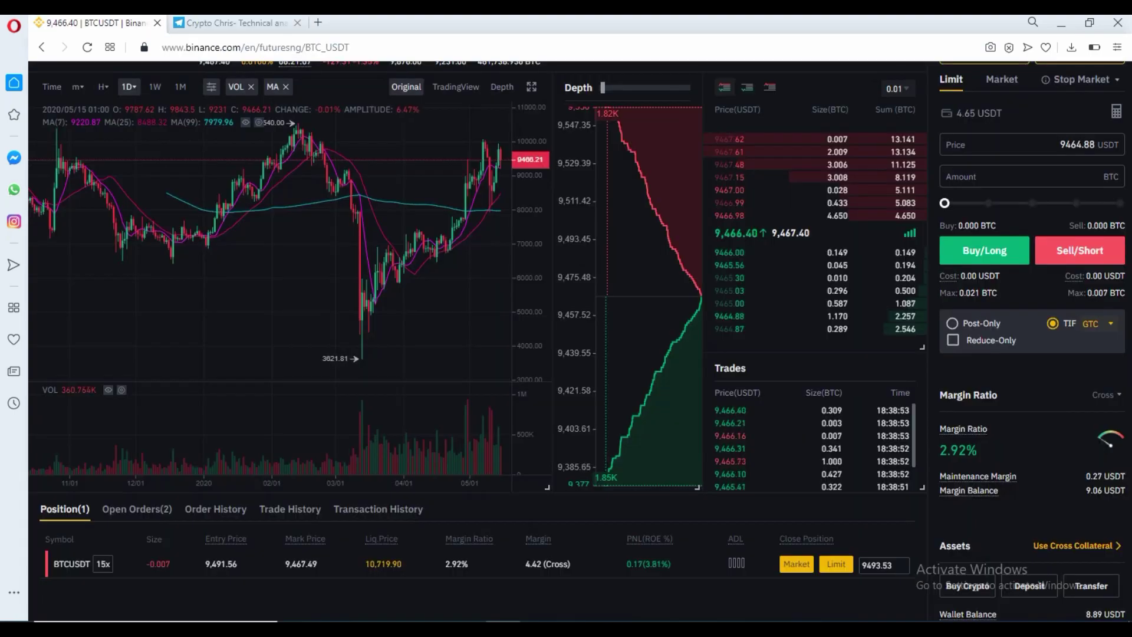